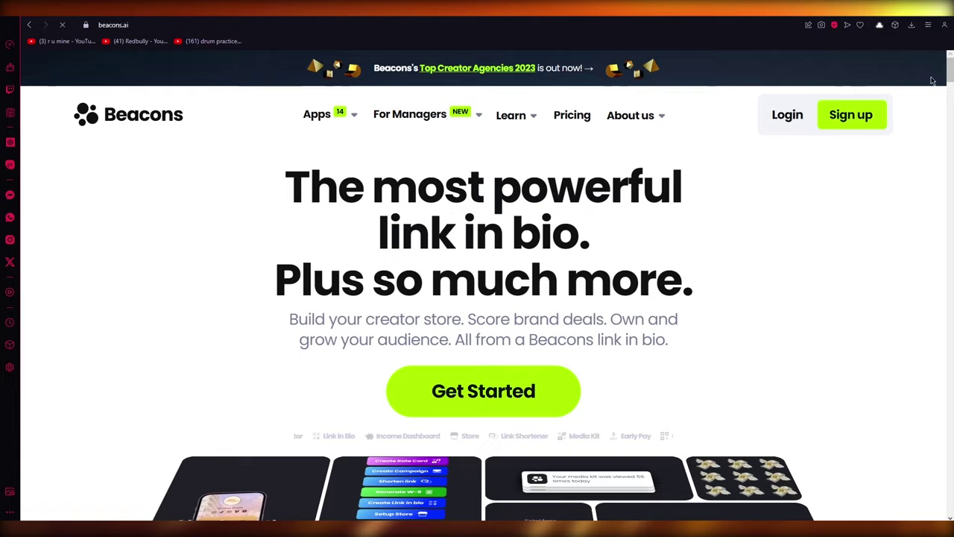
# Search Google Images for 'linktree landing page' and preview the W3Schools example.
pyautogui.scroll(-3, 142, 275)
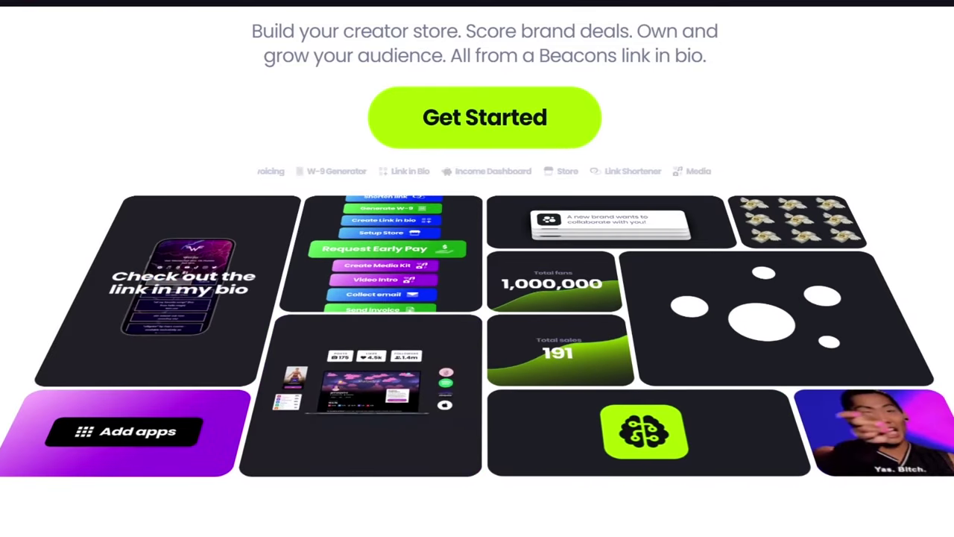
pyautogui.scroll(1, 795, 217)
pyautogui.scroll(4, 795, 217)
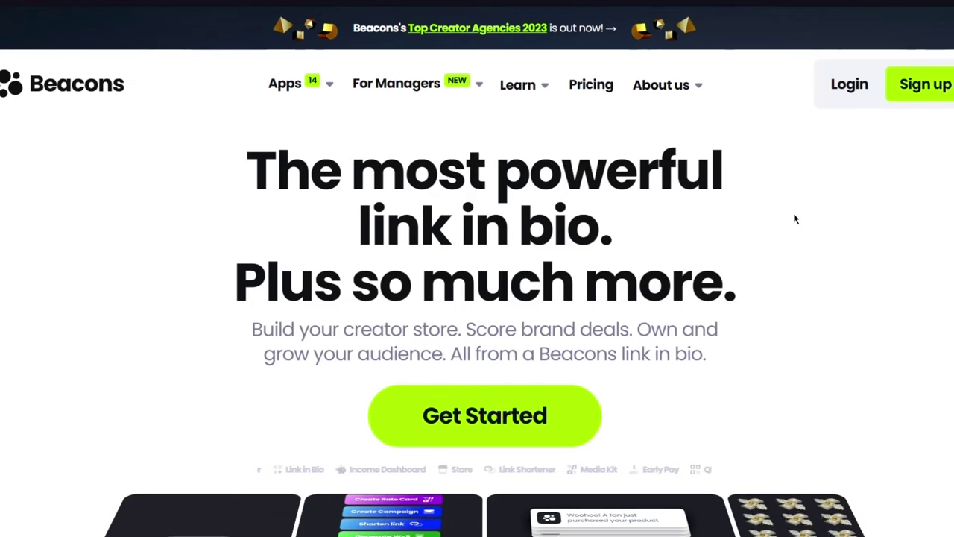
pyautogui.hotkey('ctrl', 't')
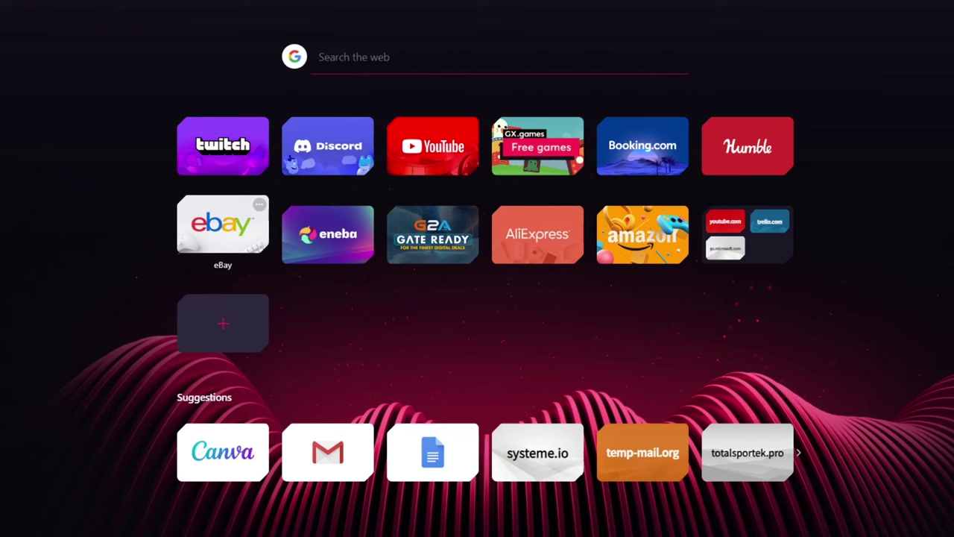
pyautogui.write('linktre')
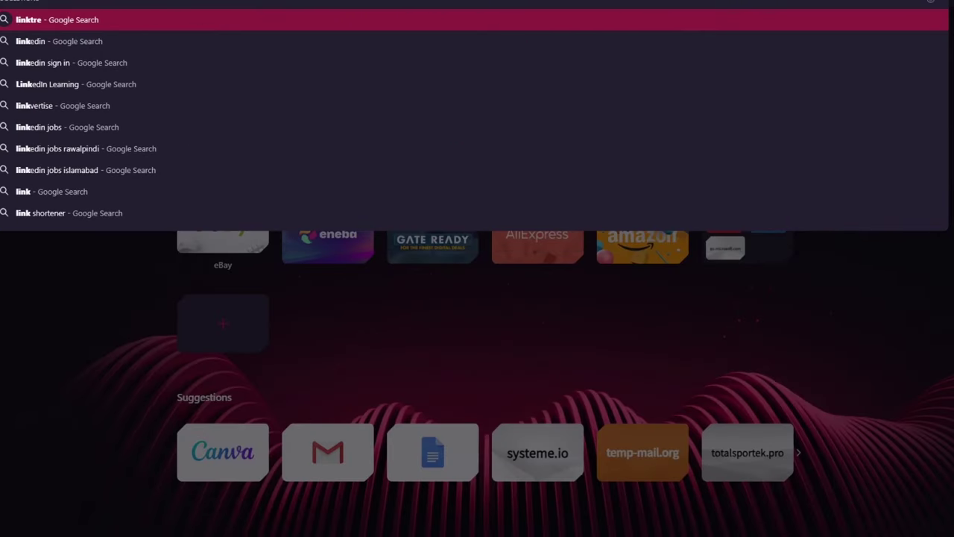
pyautogui.write('e landing page')
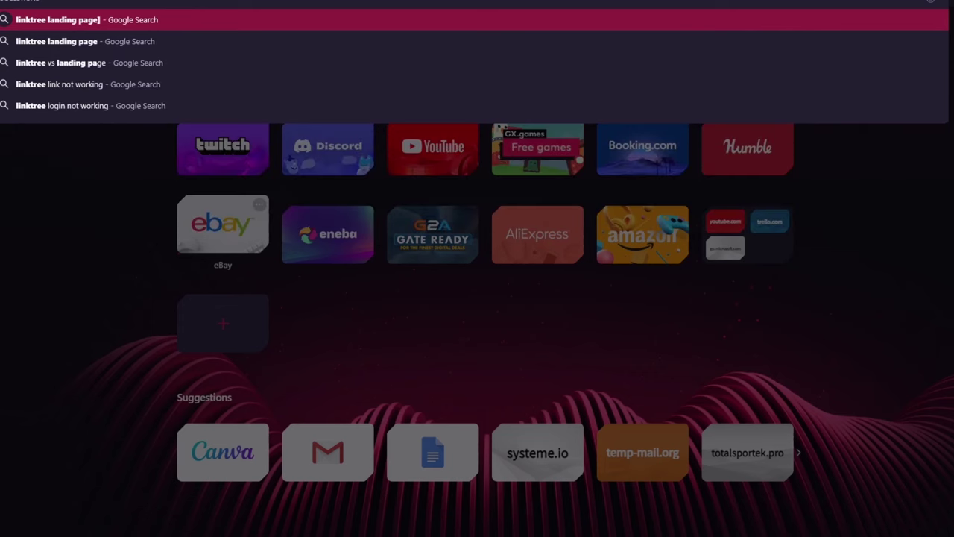
pyautogui.press('Return')
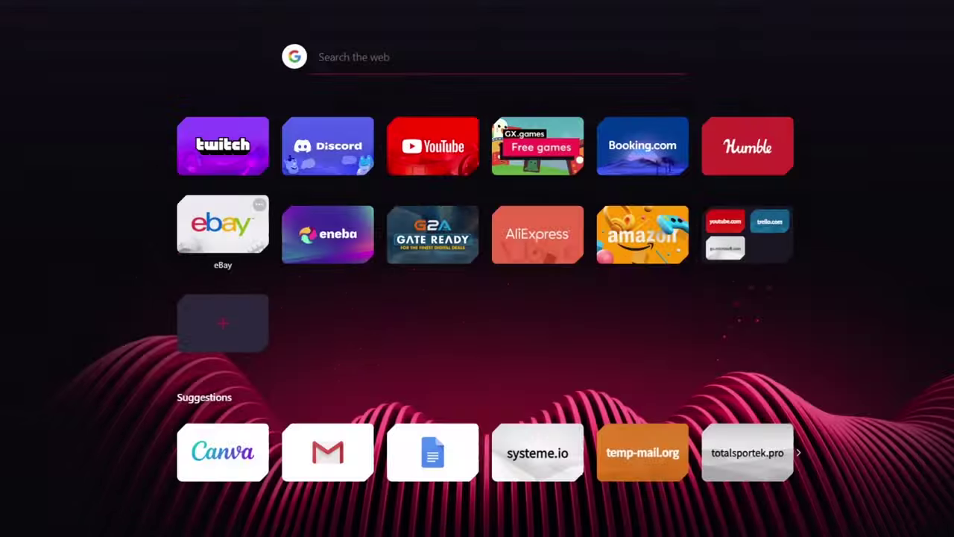
pyautogui.click(128, 71)
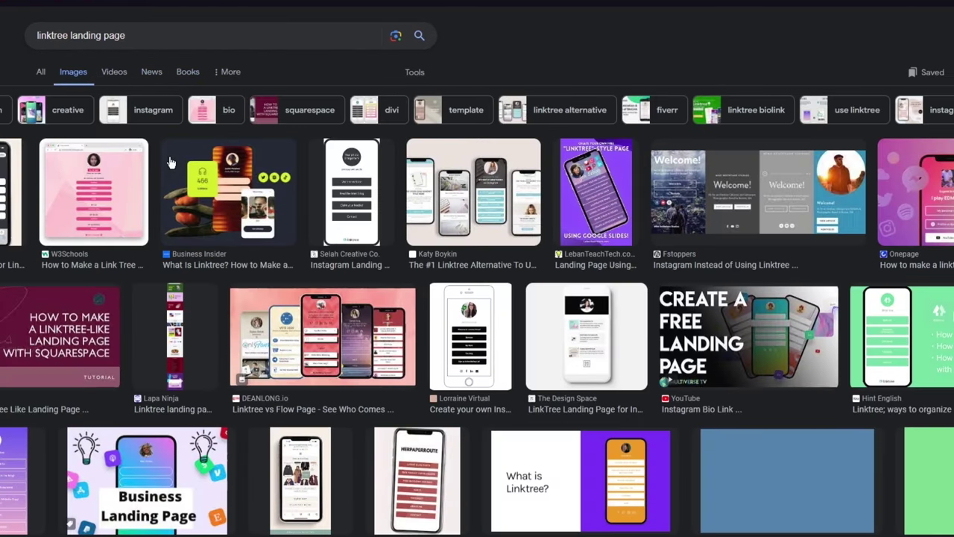
pyautogui.click(103, 149)
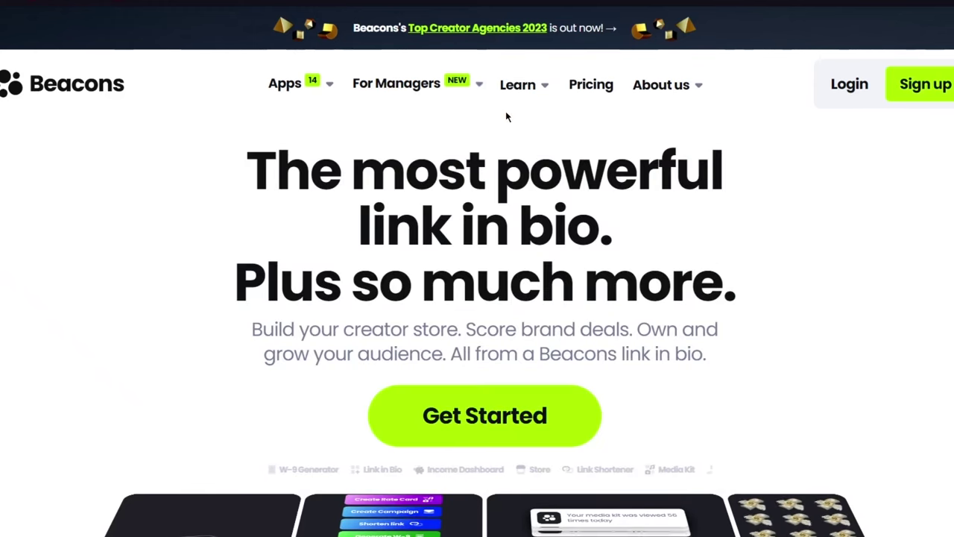
pyautogui.moveTo(330, 87)
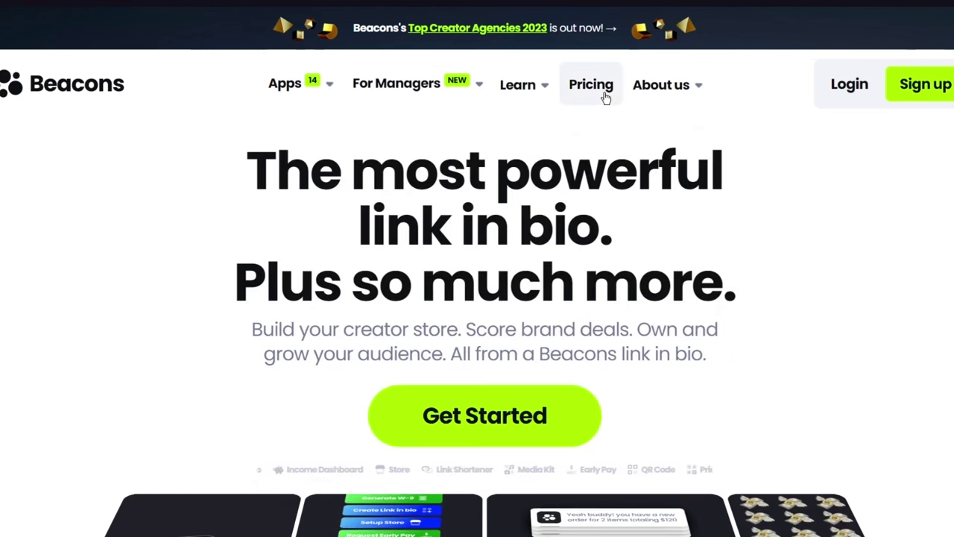
# Open Beacons Pricing and look over the Free, Marketing Bundle and VIP plan cards.
pyautogui.click(605, 97)
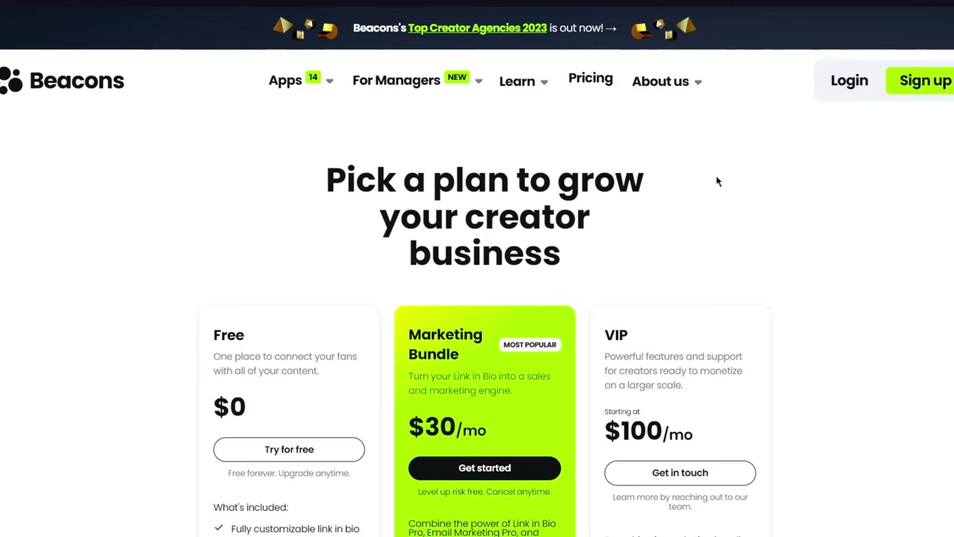
pyautogui.scroll(-4, 187, 228)
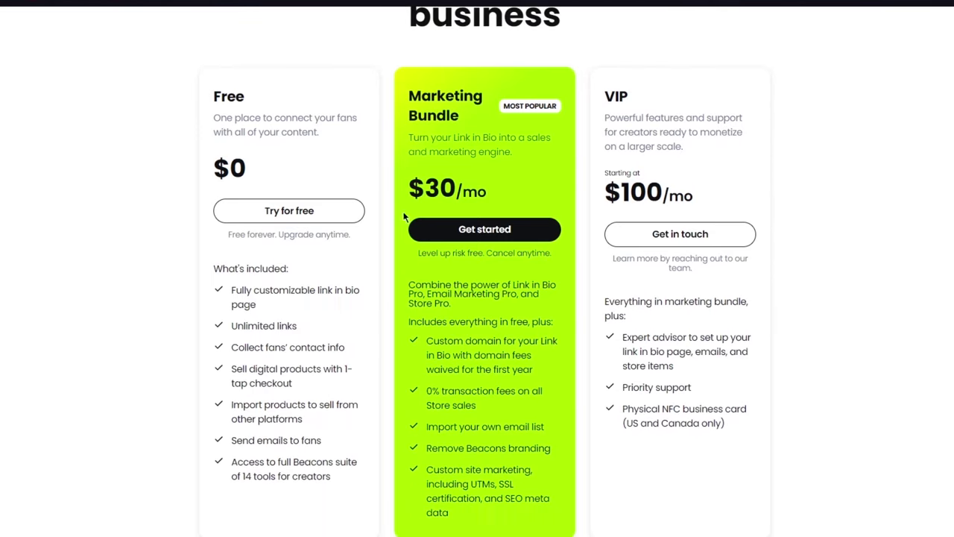
pyautogui.scroll(4, 823, 206)
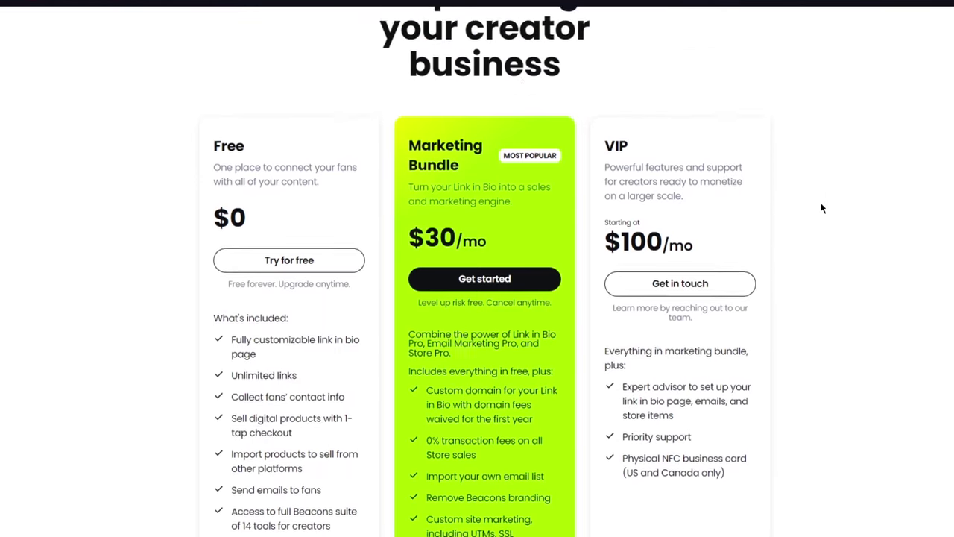
pyautogui.scroll(-4, 363, 399)
pyautogui.scroll(4, 362, 345)
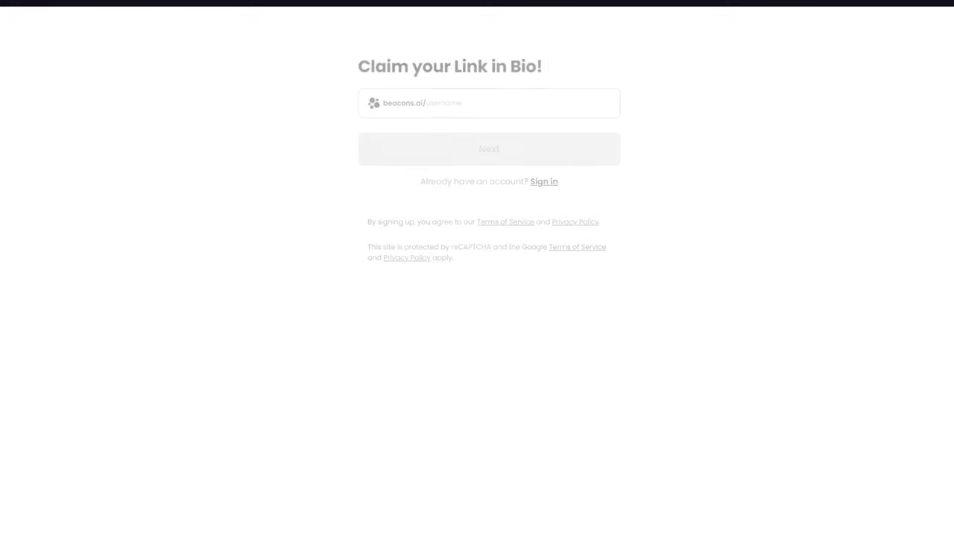
# Enter a link-in-bio username and claim it to continue to account creation.
pyautogui.click(470, 100)
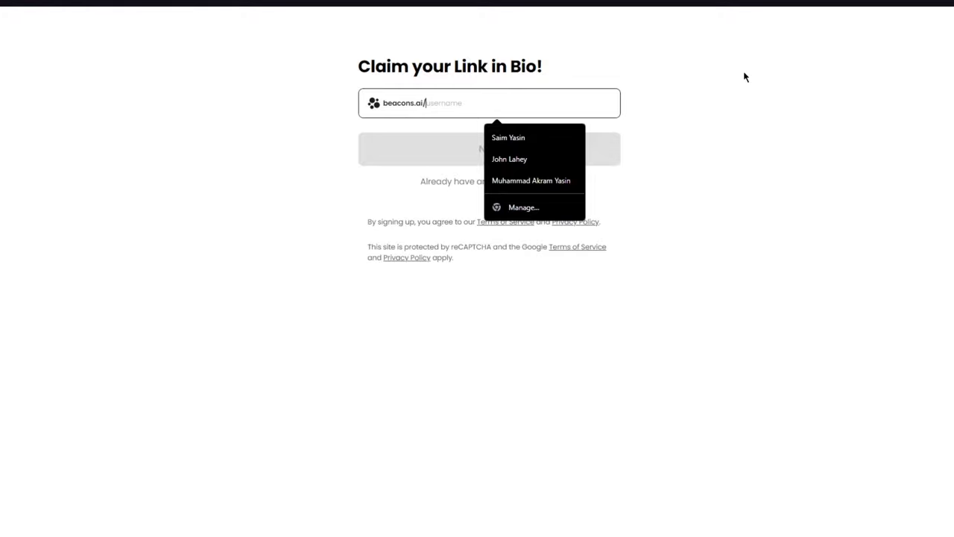
pyautogui.write('johnlaheyshoes')
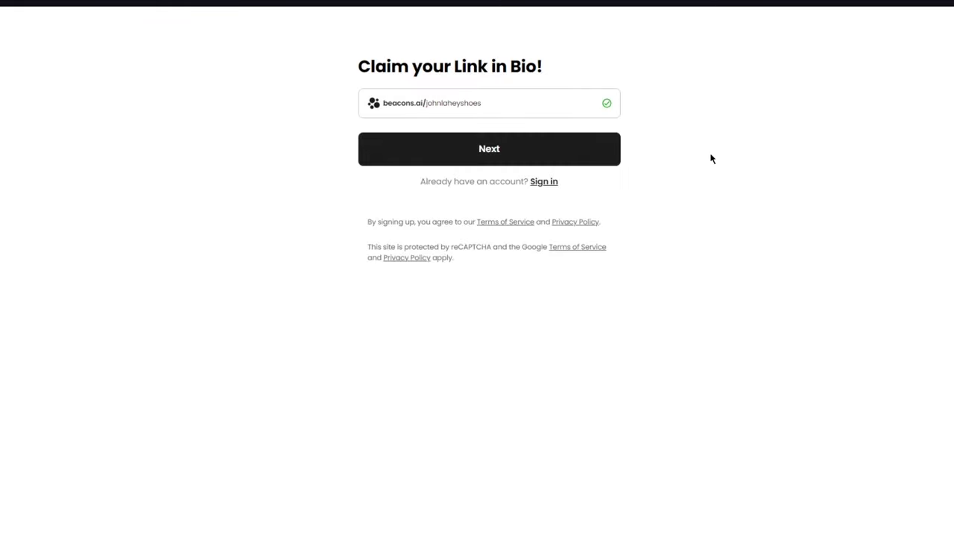
pyautogui.click(541, 158)
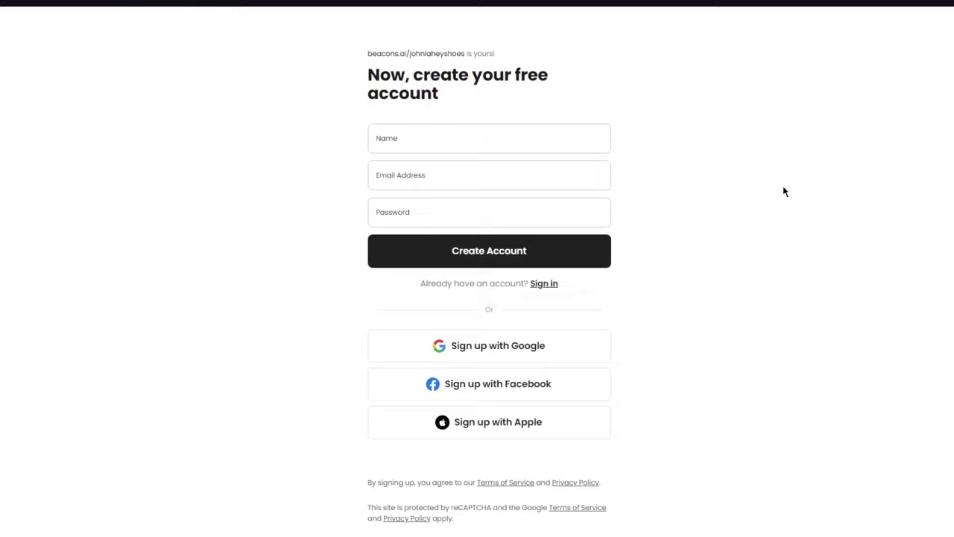
# Fill the name from saved suggestions and paste the email address.
pyautogui.click(547, 148)
pyautogui.click(503, 204)
pyautogui.click(463, 171)
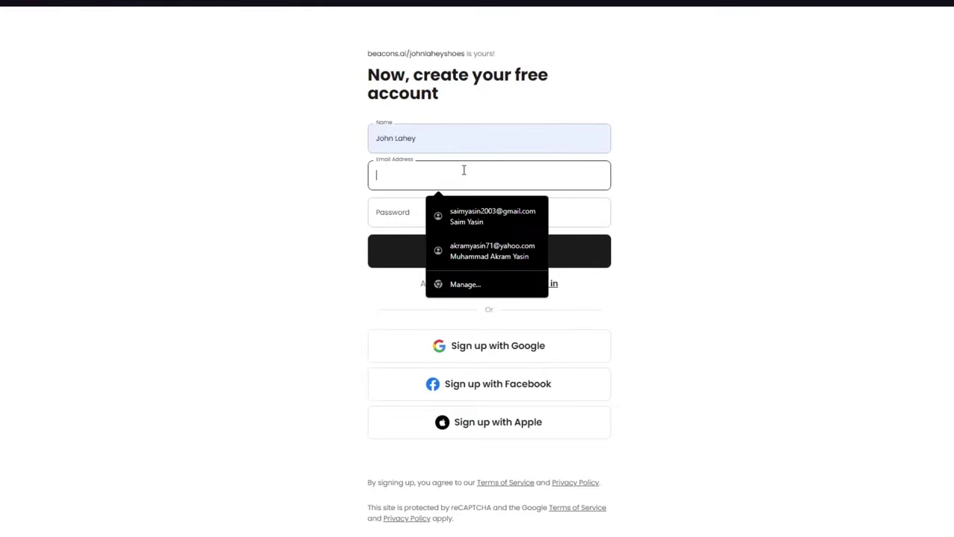
pyautogui.rightClick(463, 170)
pyautogui.click(647, 255)
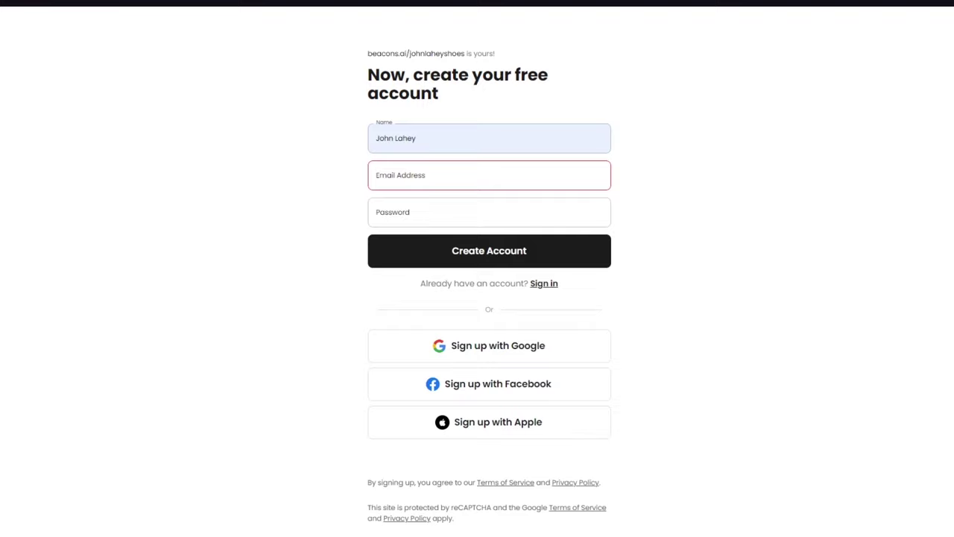
pyautogui.click(454, 174)
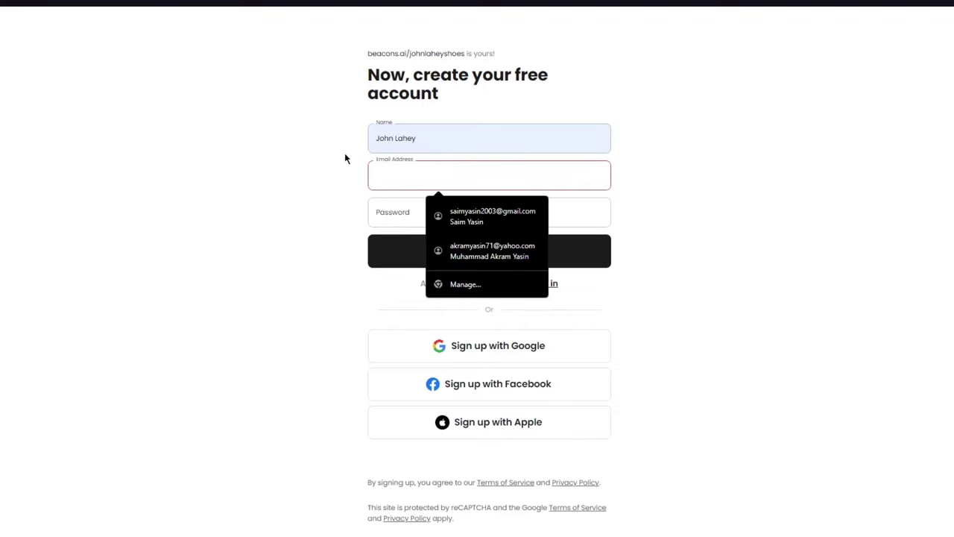
pyautogui.click(303, 151)
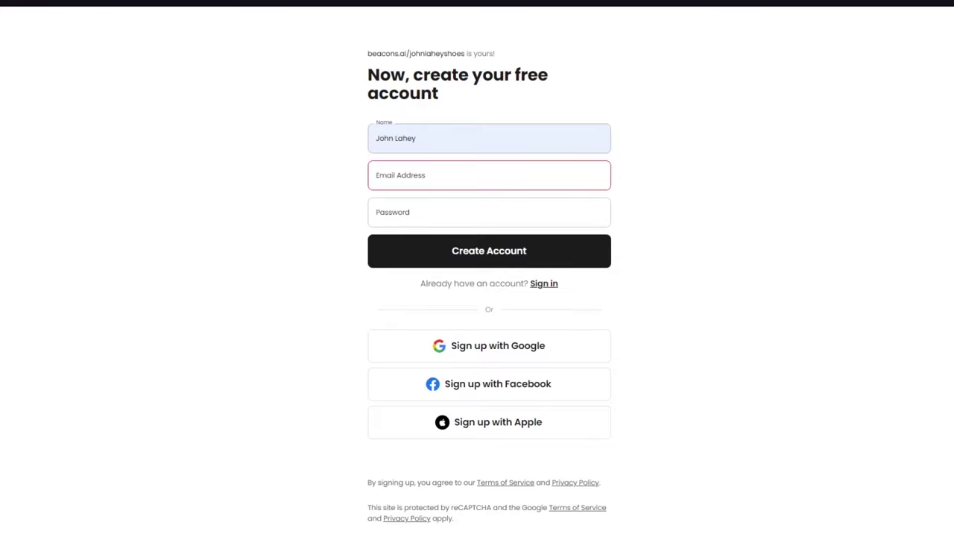
pyautogui.click(473, 184)
pyautogui.rightClick(473, 184)
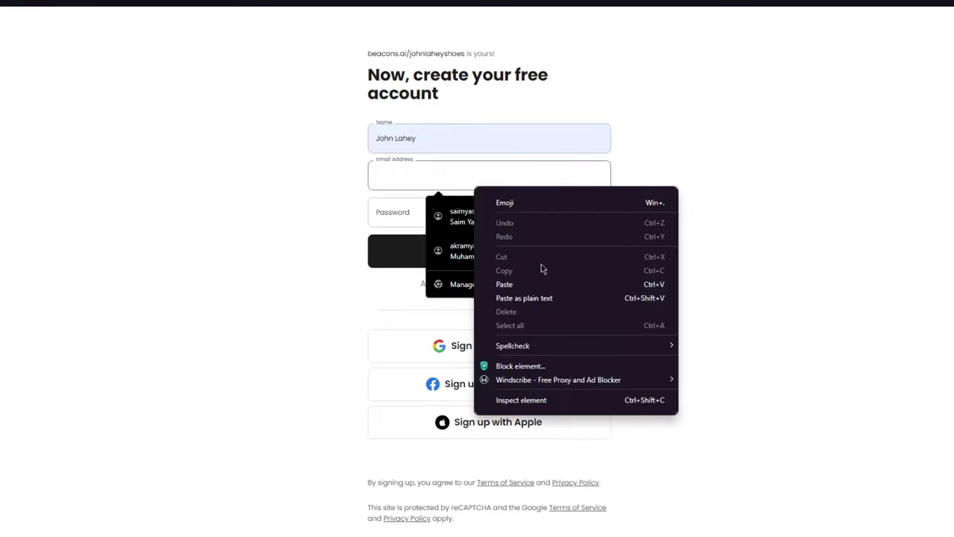
pyautogui.click(505, 284)
# Enter a password, pass reCAPTCHA and submit Create Account, which returns 'User setup failure.'.
pyautogui.click(468, 205)
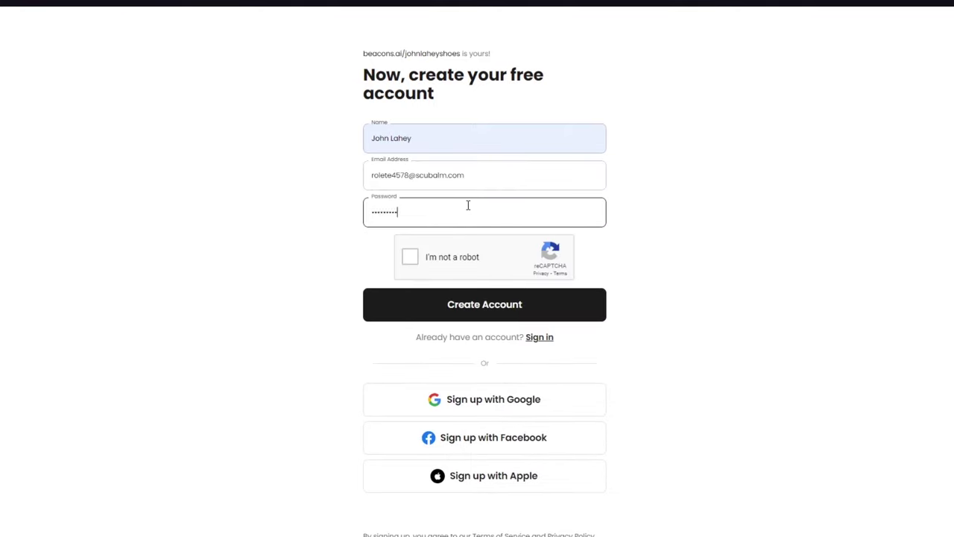
pyautogui.click(428, 239)
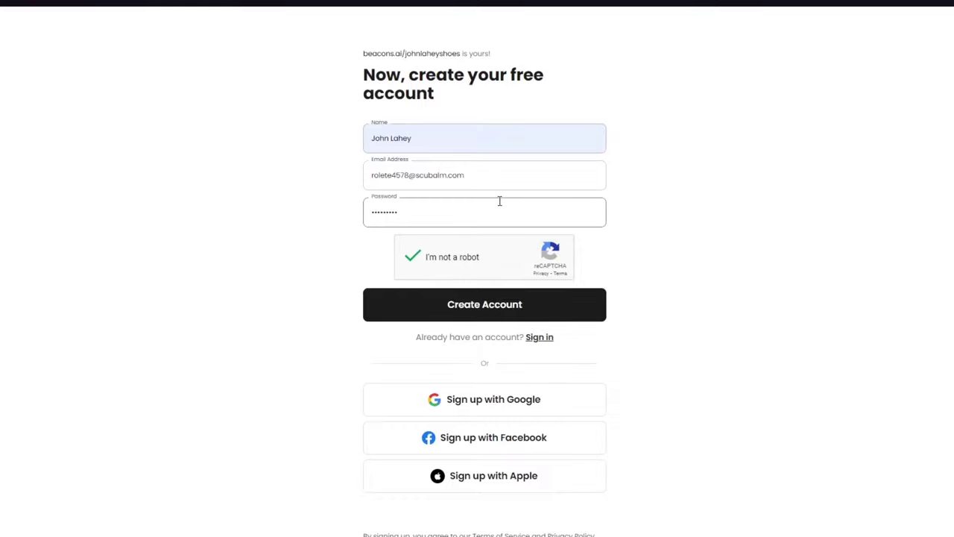
pyautogui.click(422, 317)
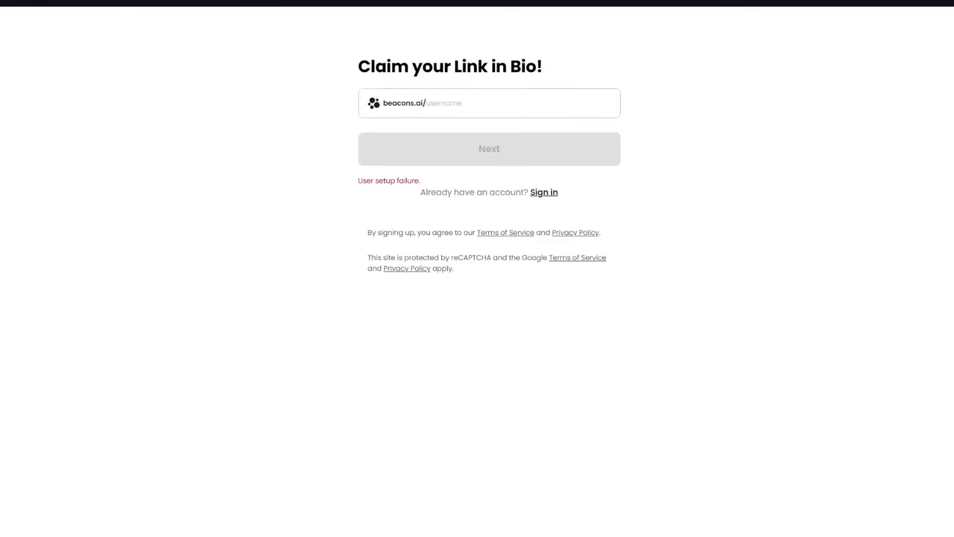
# Claim the username 'uigiug' and continue to the sign-up form.
pyautogui.click(522, 95)
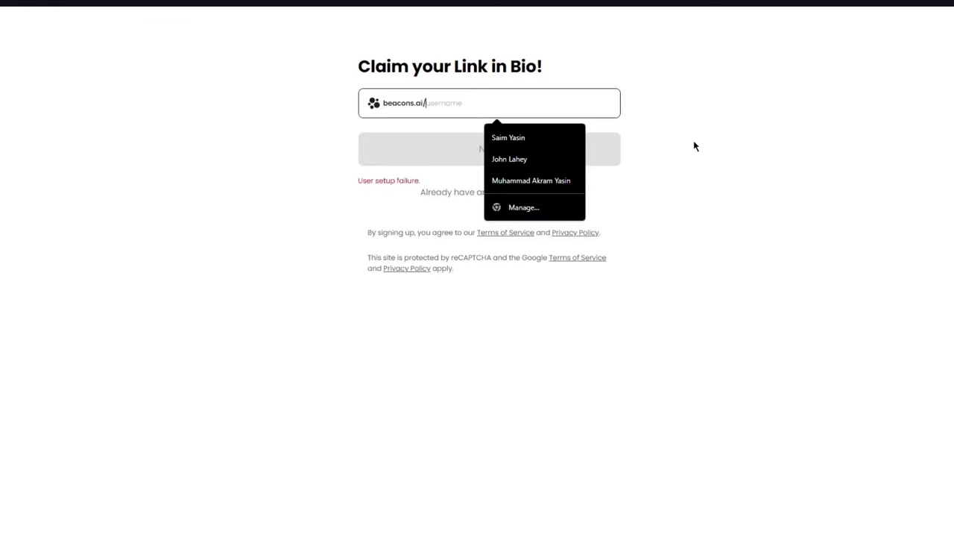
pyautogui.write('uigiug8687')
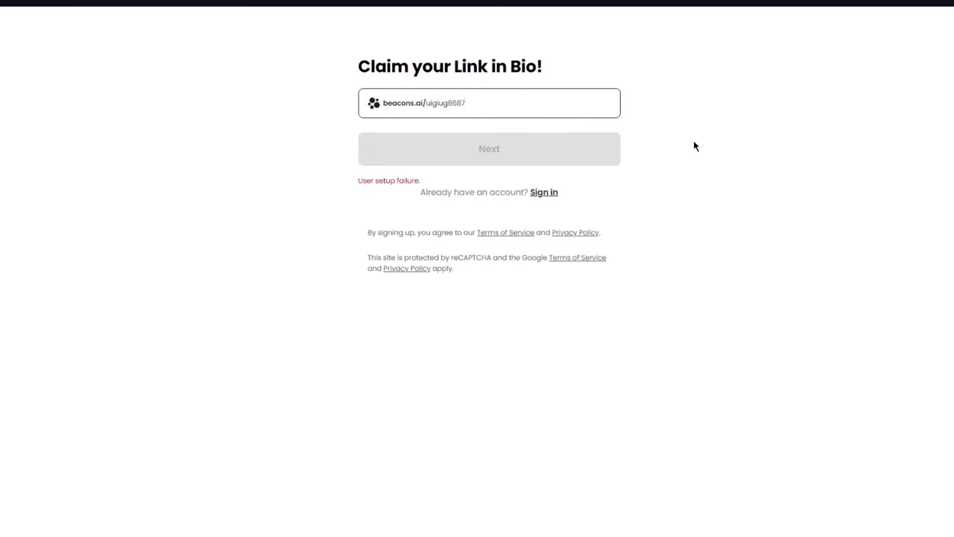
pyautogui.click(693, 146)
pyautogui.click(557, 170)
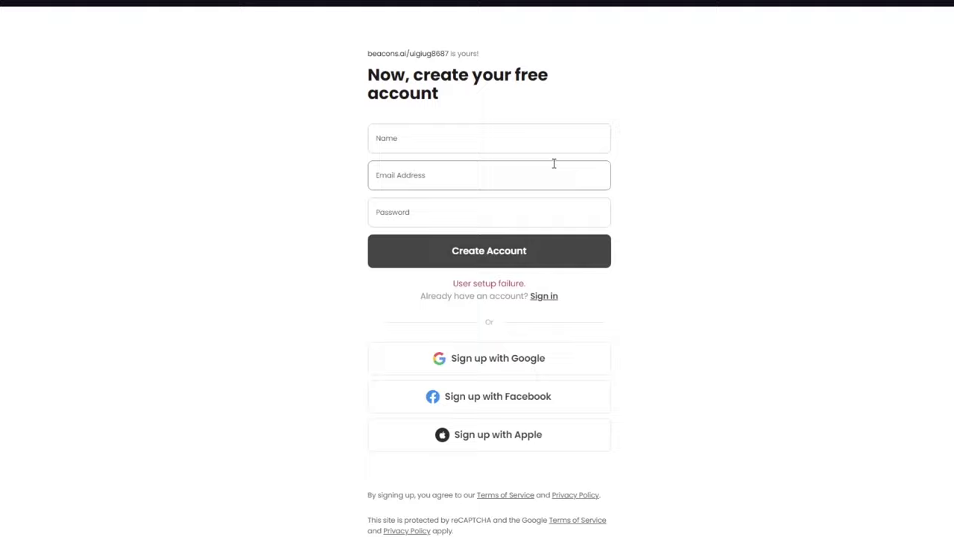
# Fill in the name, paste the e-mail, add a password, pass reCAPTCHA and create the account.
pyautogui.click(463, 143)
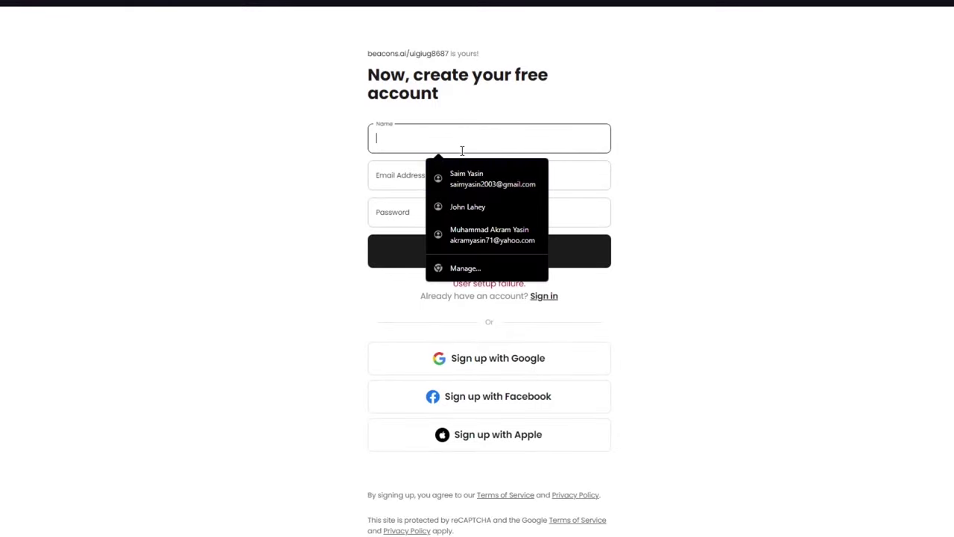
pyautogui.click(469, 204)
pyautogui.click(453, 174)
pyautogui.rightClick(453, 176)
pyautogui.click(496, 273)
pyautogui.hotkey('ctrl', 'v')
pyautogui.click(387, 211)
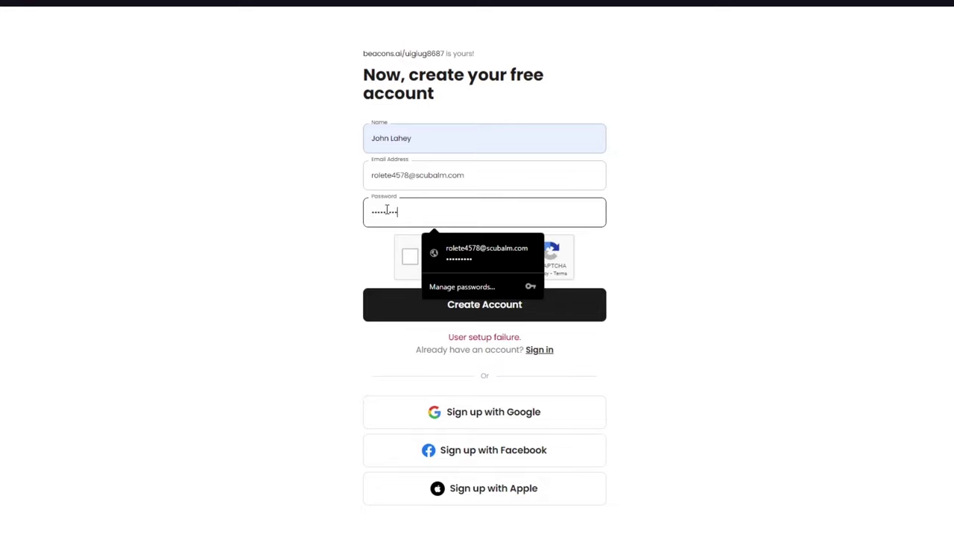
pyautogui.click(412, 258)
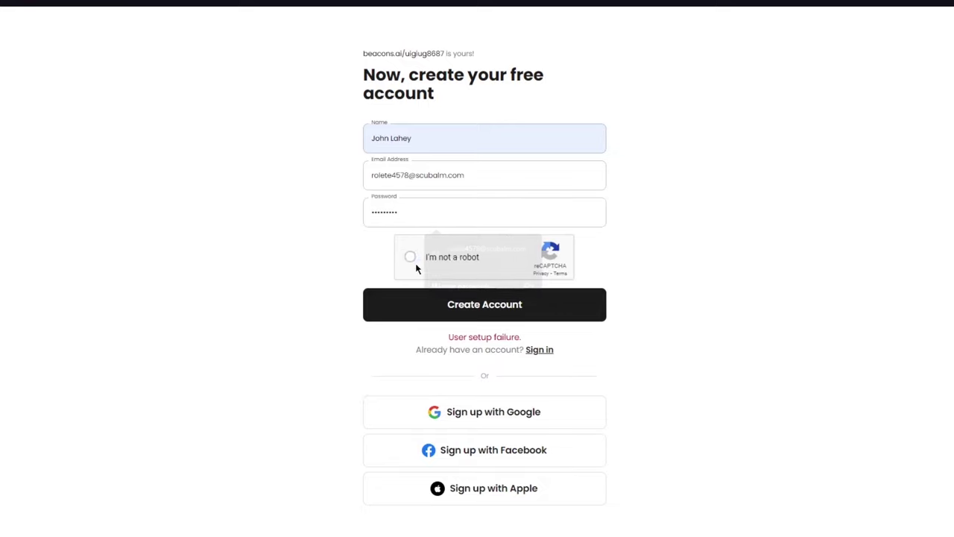
pyautogui.click(452, 307)
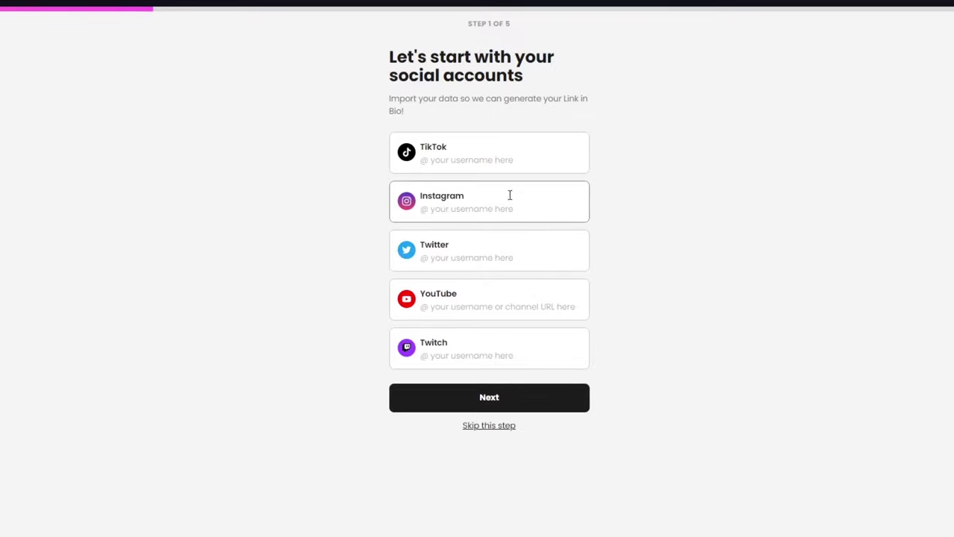
# Enter the Instagram username so the Instagram account shows as Connected.
pyautogui.click(486, 262)
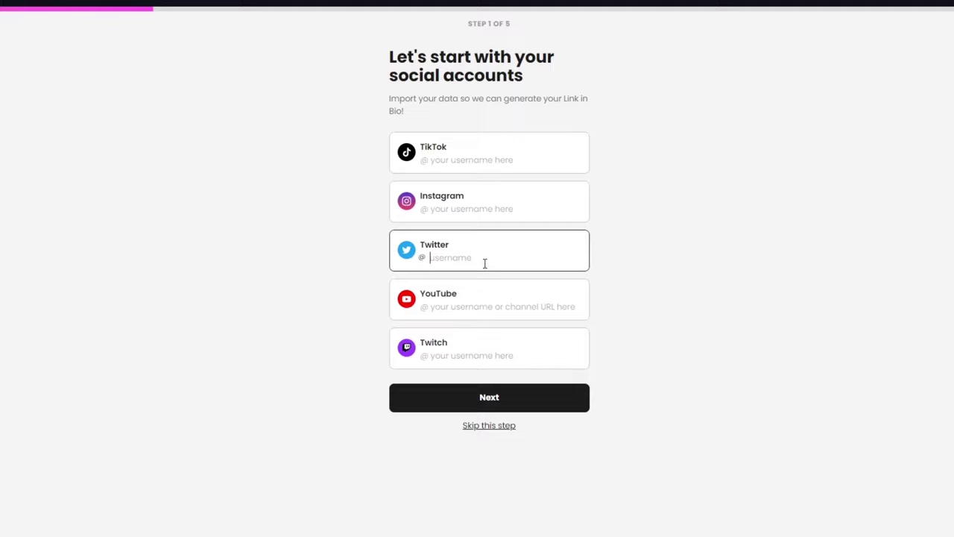
pyautogui.click(497, 208)
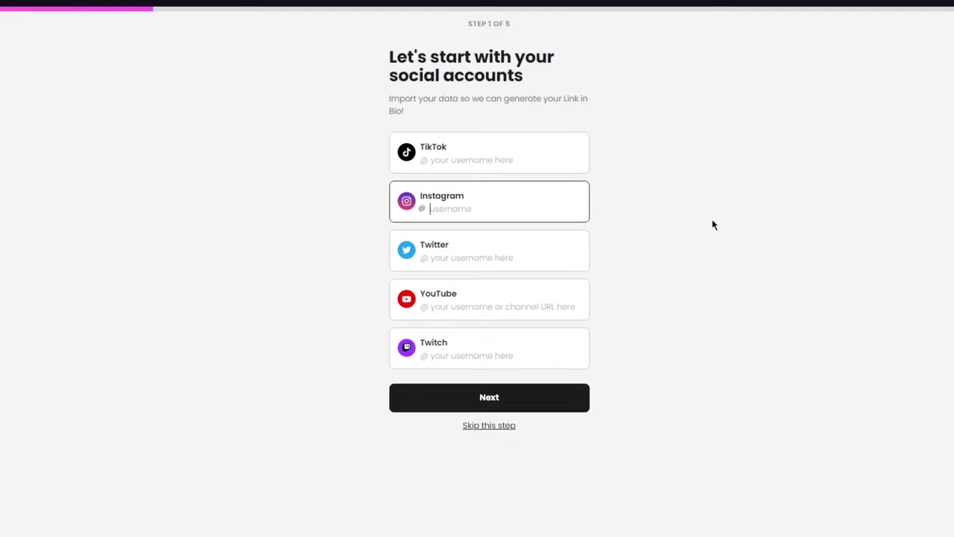
pyautogui.write('paradiddle.ys')
pyautogui.click(464, 304)
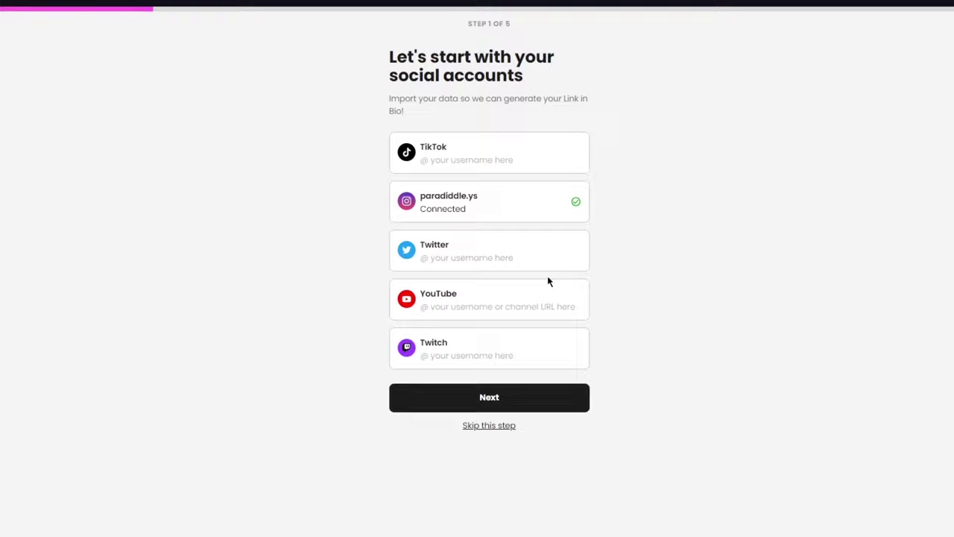
# Paste the YouTube channel URL into the YouTube field.
pyautogui.click(512, 301)
pyautogui.rightClick(507, 313)
pyautogui.click(490, 304)
pyautogui.rightClick(492, 307)
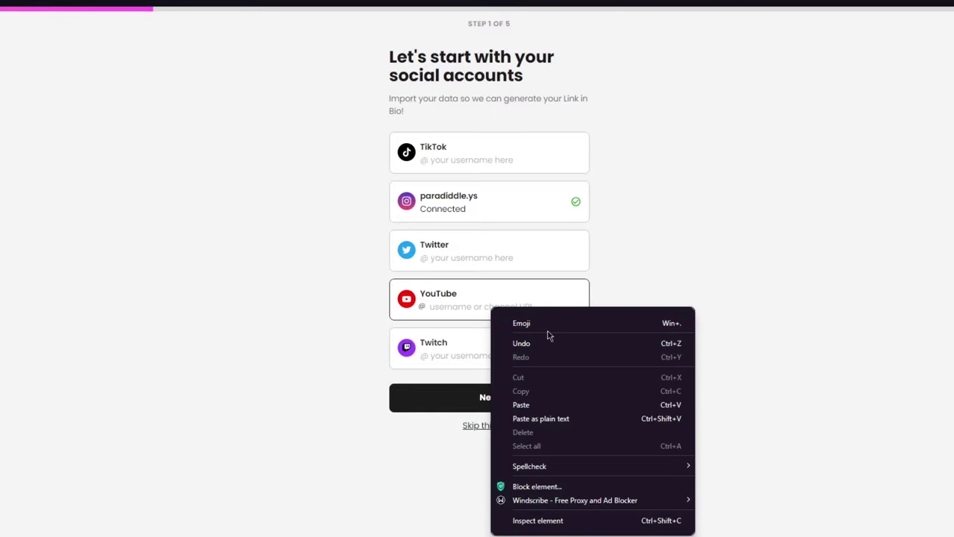
pyautogui.click(521, 404)
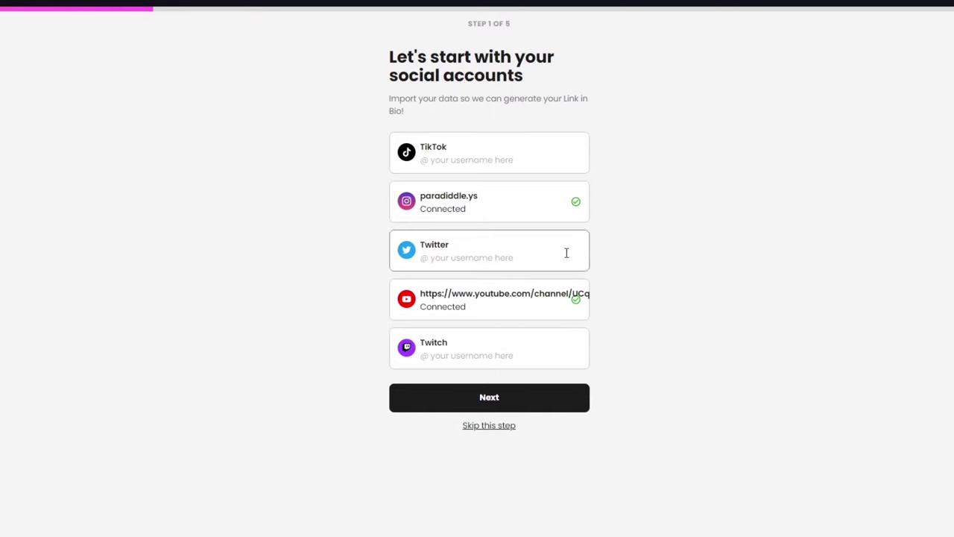
# Pick Entertainment as the content type on step 2 and proceed to page styling.
pyautogui.click(494, 400)
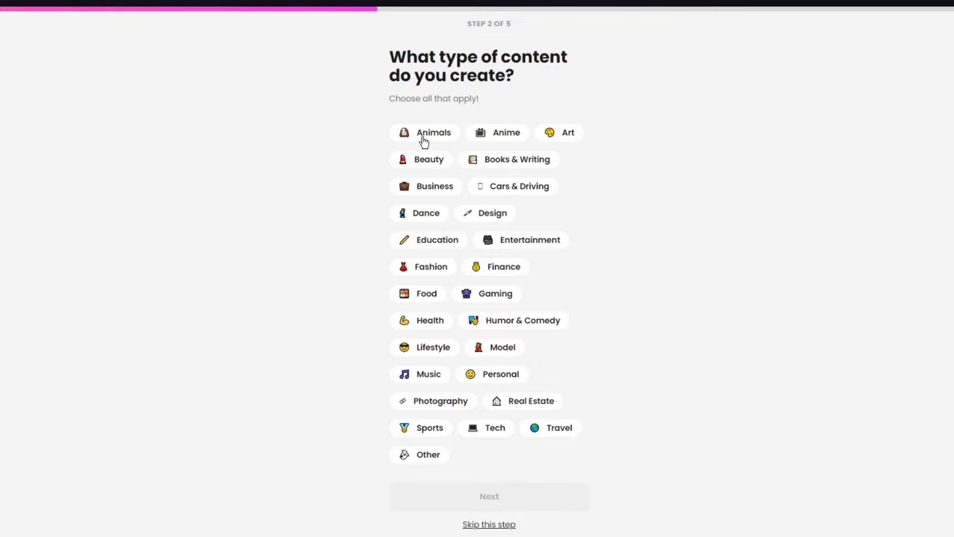
pyautogui.click(497, 245)
pyautogui.click(512, 510)
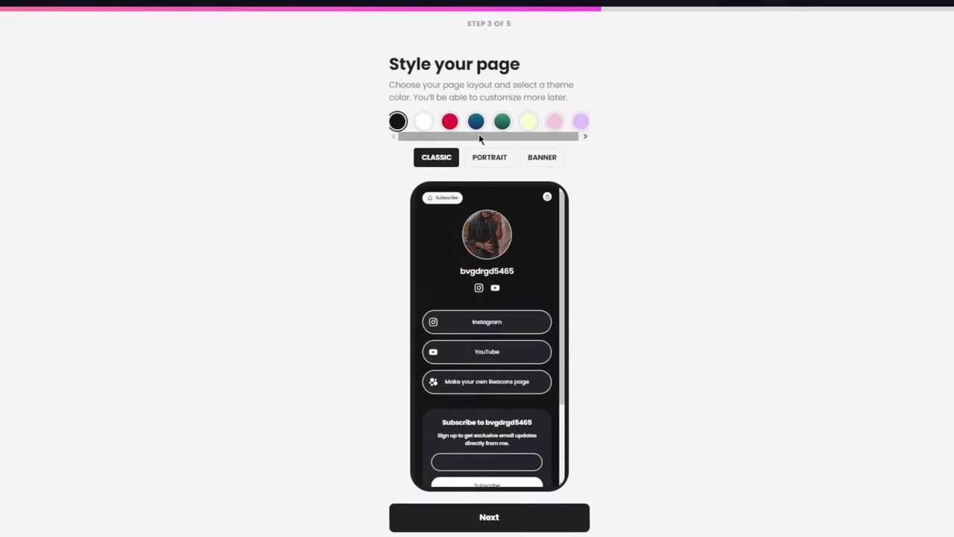
# Try out the theme colour swatches and settle on teal.
pyautogui.click(422, 123)
pyautogui.click(397, 125)
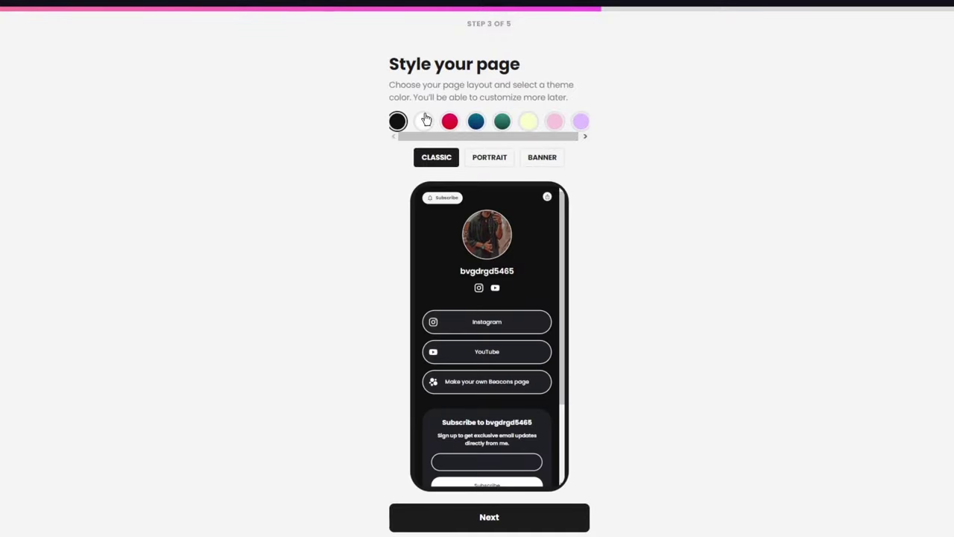
pyautogui.click(450, 123)
pyautogui.click(475, 123)
pyautogui.click(502, 124)
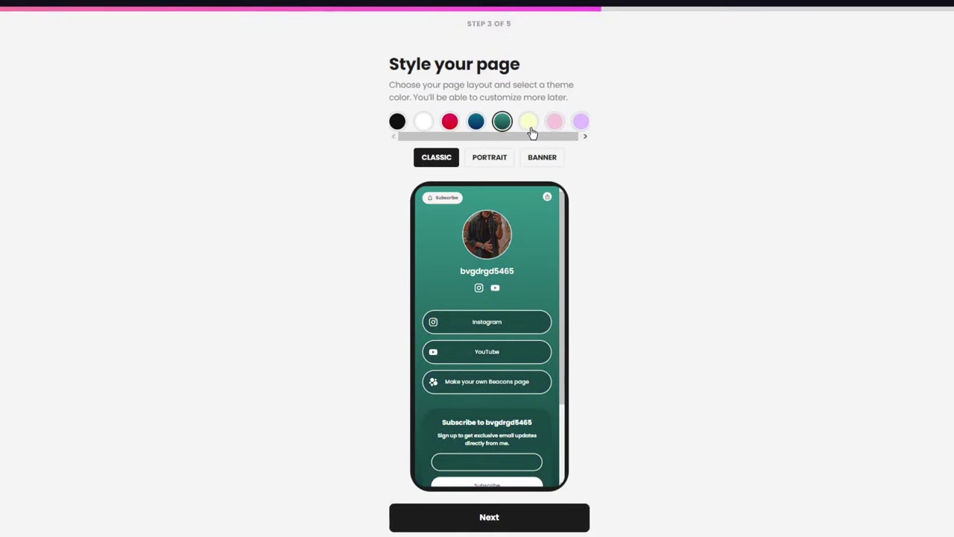
pyautogui.click(528, 125)
pyautogui.click(555, 124)
pyautogui.click(579, 123)
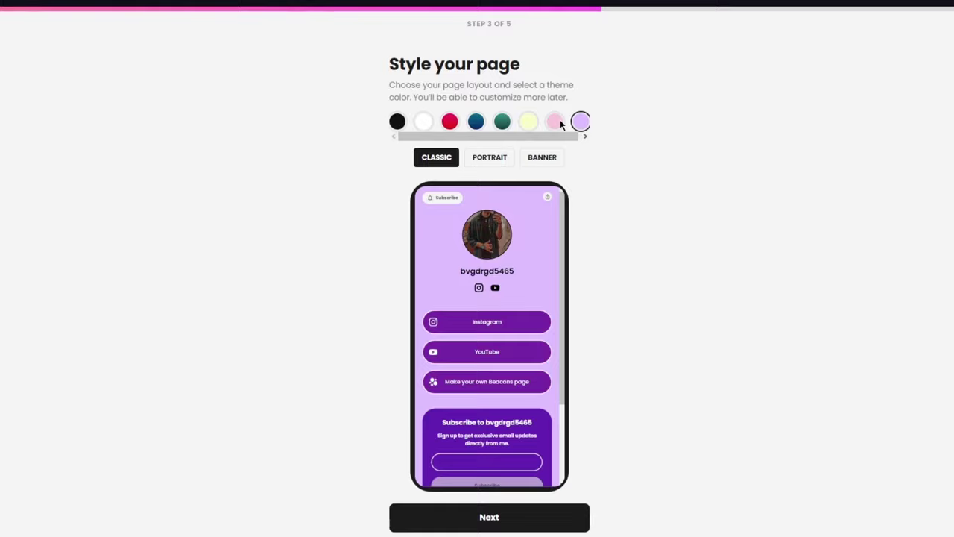
pyautogui.moveTo(555, 135); pyautogui.dragTo(574, 137)
pyautogui.click(549, 125)
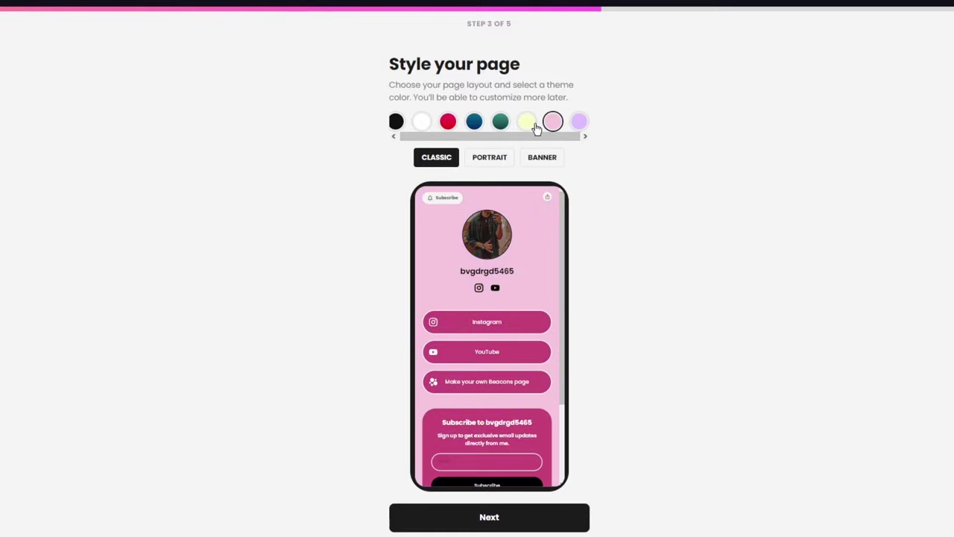
pyautogui.click(503, 125)
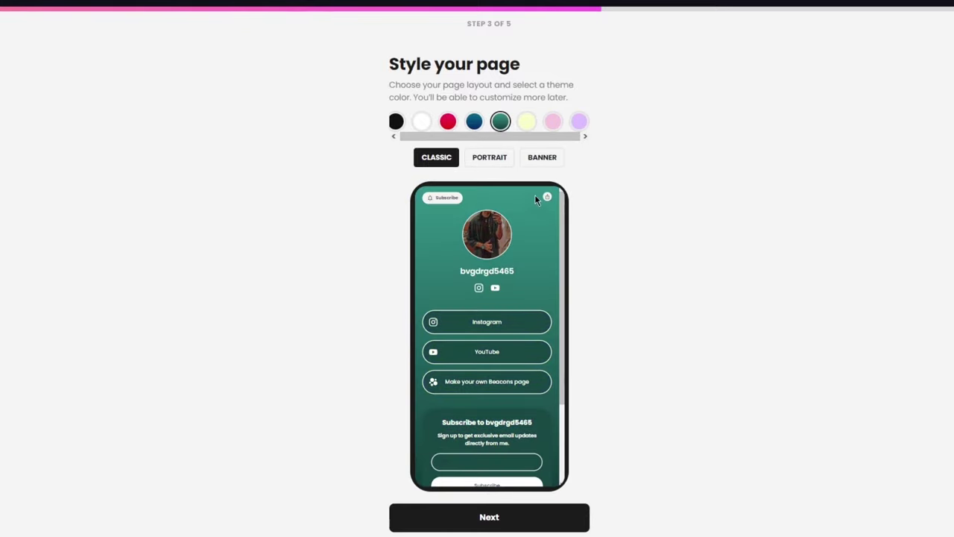
# Choose the Banner layout after comparing it with Portrait, and confirm the page style.
pyautogui.click(476, 157)
pyautogui.click(536, 157)
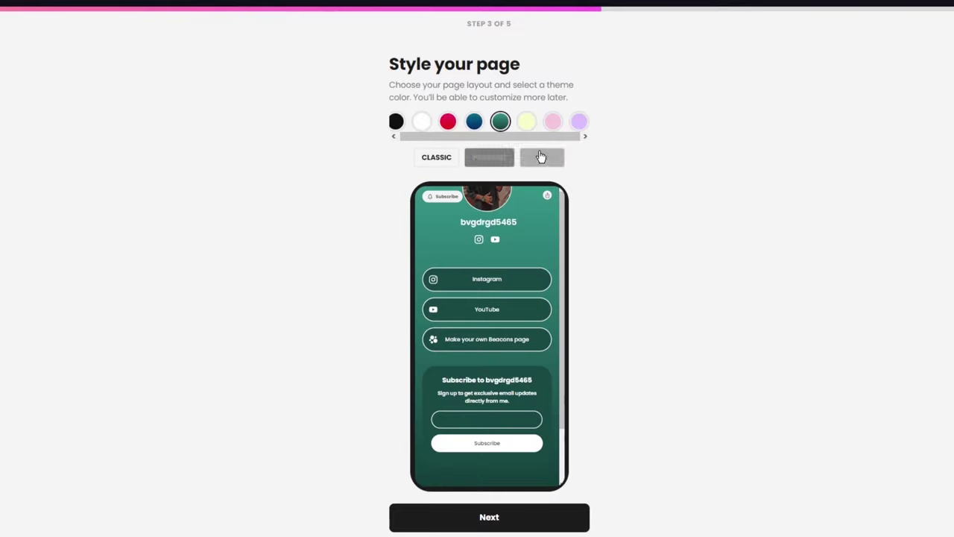
pyautogui.click(497, 159)
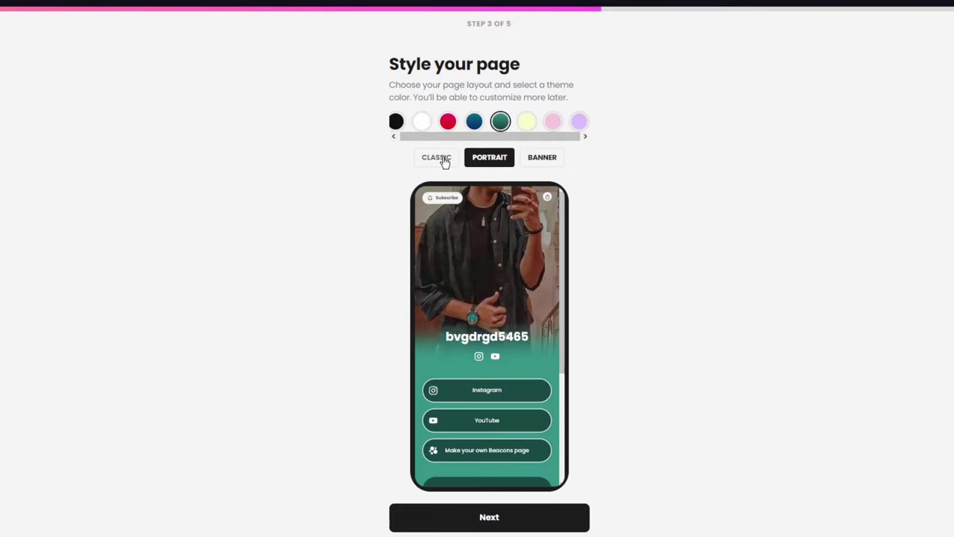
pyautogui.click(557, 164)
pyautogui.click(500, 163)
pyautogui.click(555, 162)
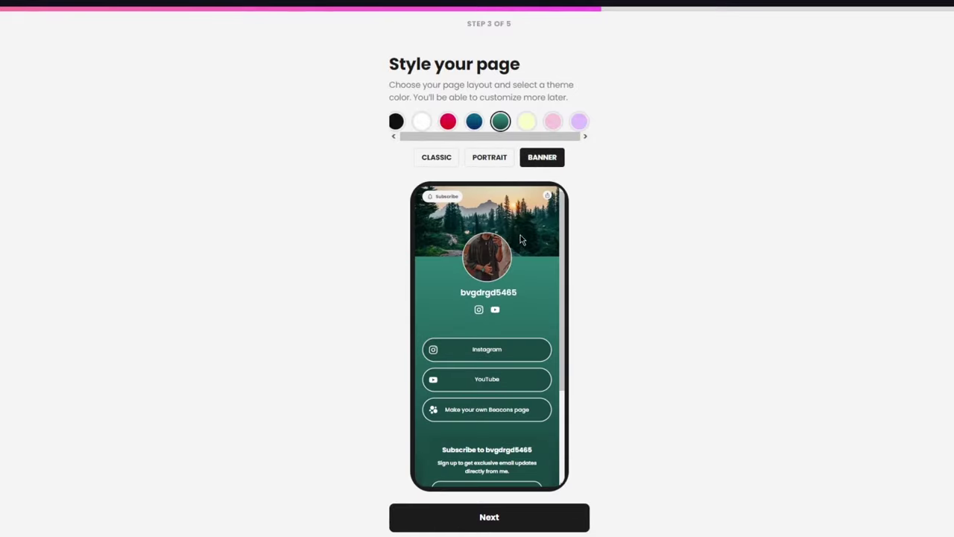
pyautogui.scroll(-3, 436, 353)
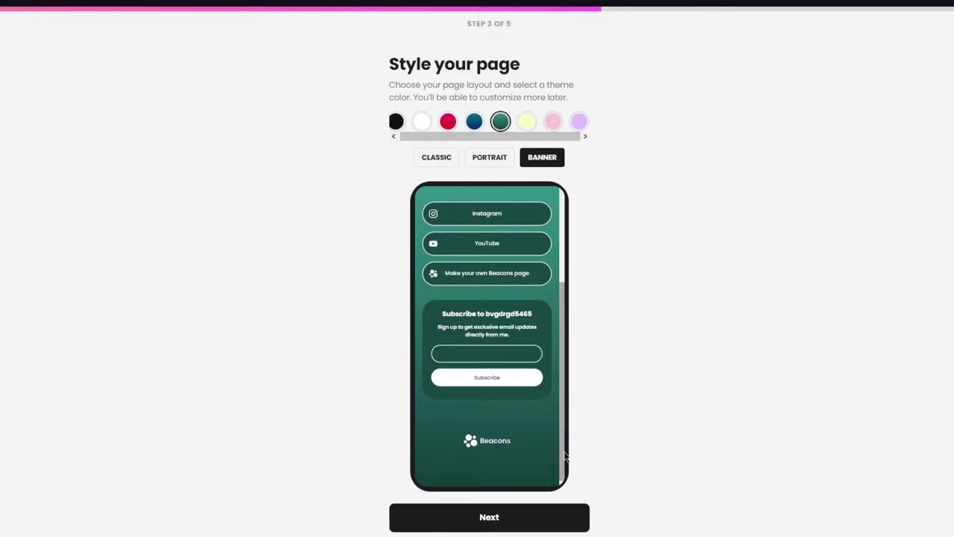
pyautogui.click(503, 517)
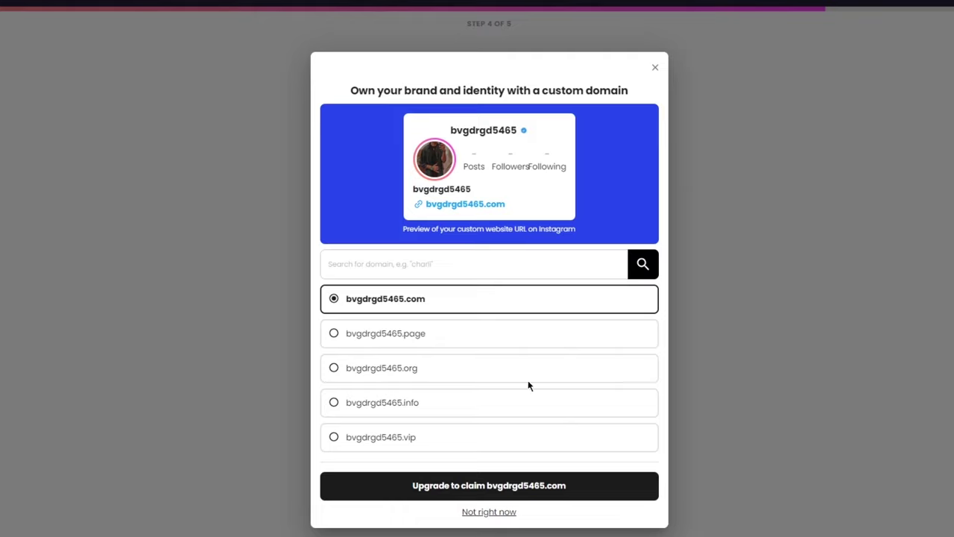
# Decline the custom domain offer with 'Not right now' and dismiss the upgrade offer.
pyautogui.click(496, 514)
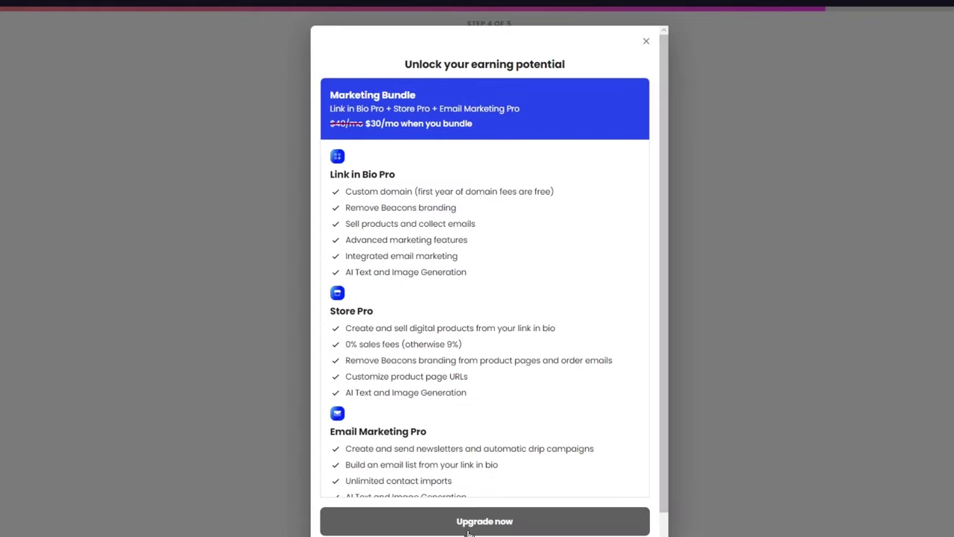
pyautogui.scroll(-1, 484, 299)
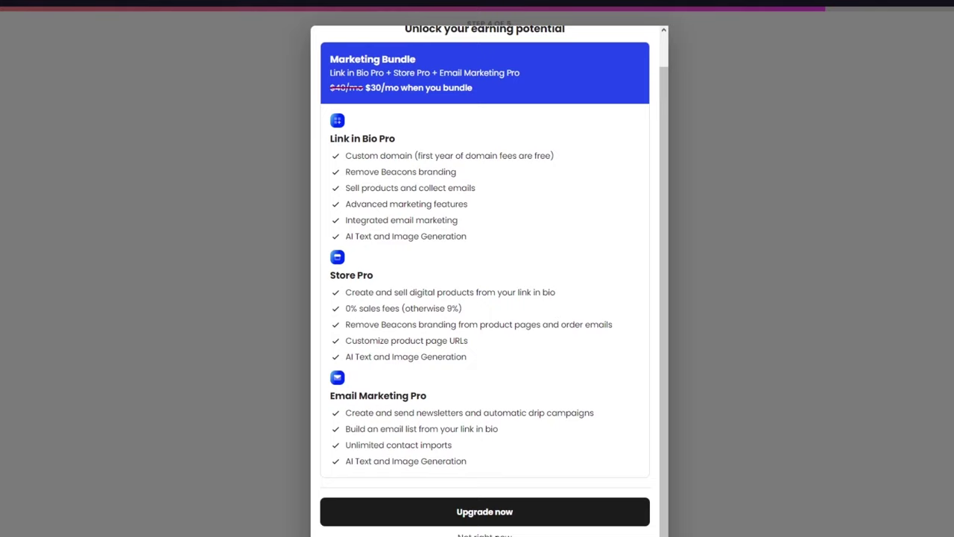
pyautogui.scroll(1, 487, 427)
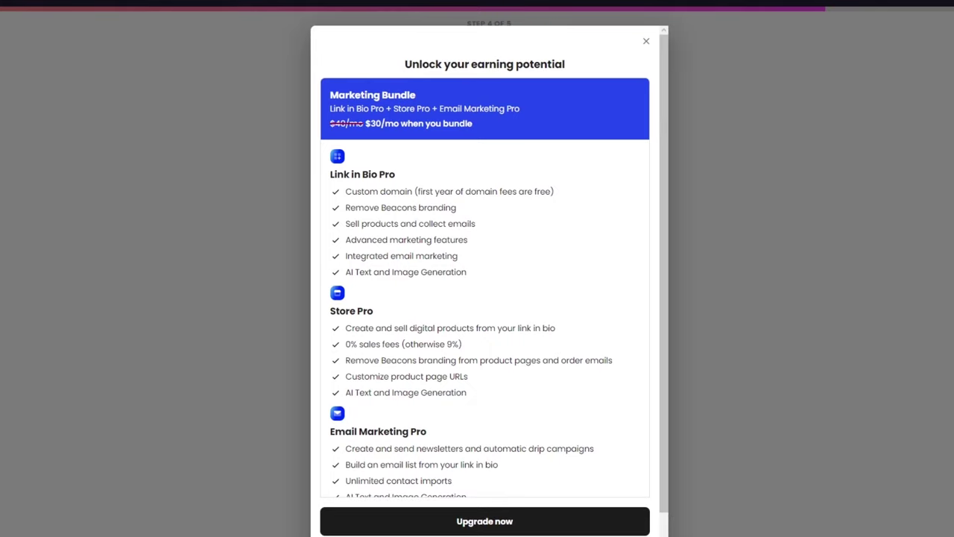
pyautogui.click(488, 515)
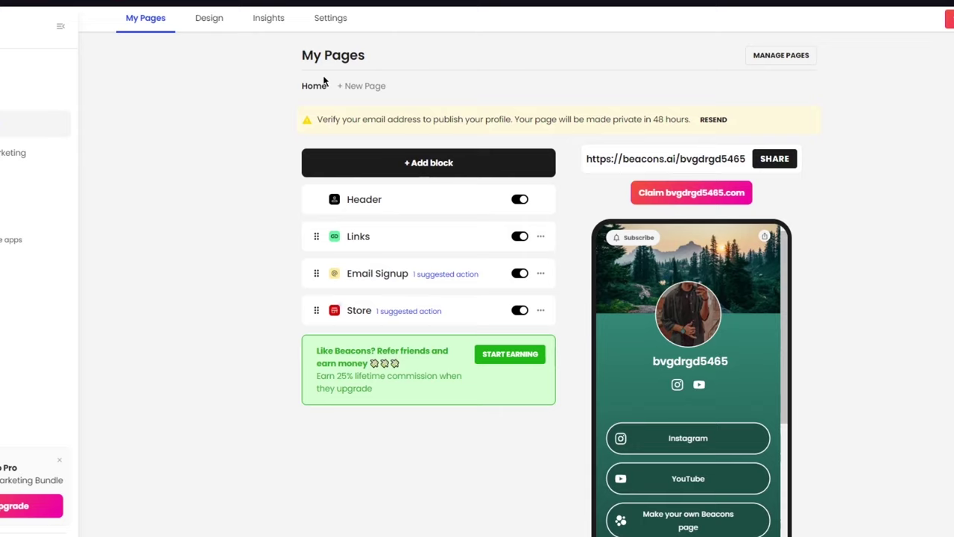
# Add a Store block, retitle it 'shoes kicks', and start a new digital product.
pyautogui.scroll(-1, 864, 290)
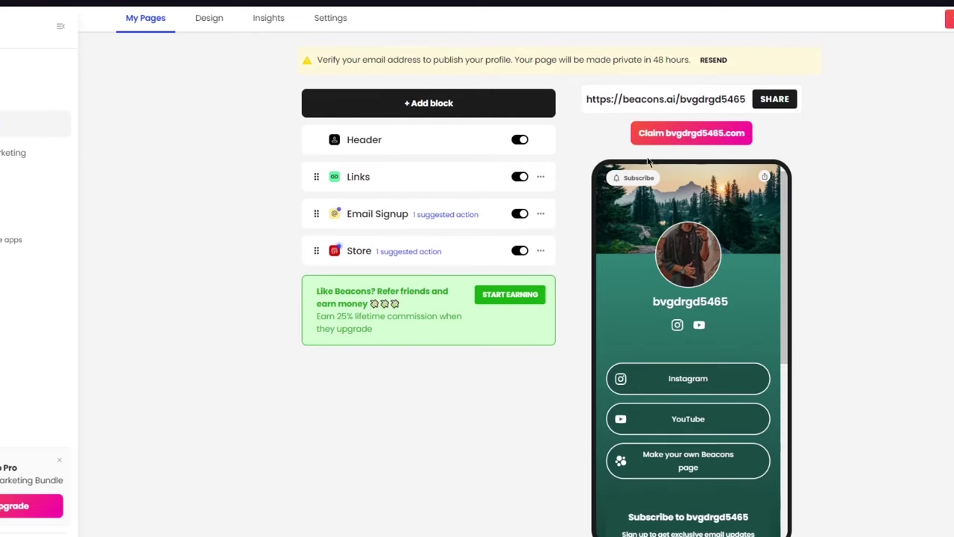
pyautogui.click(441, 108)
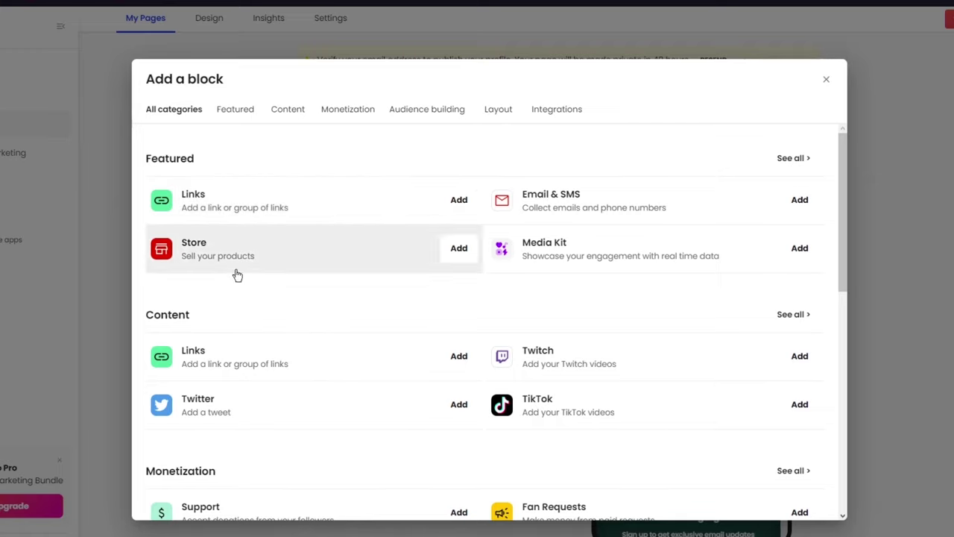
pyautogui.click(460, 250)
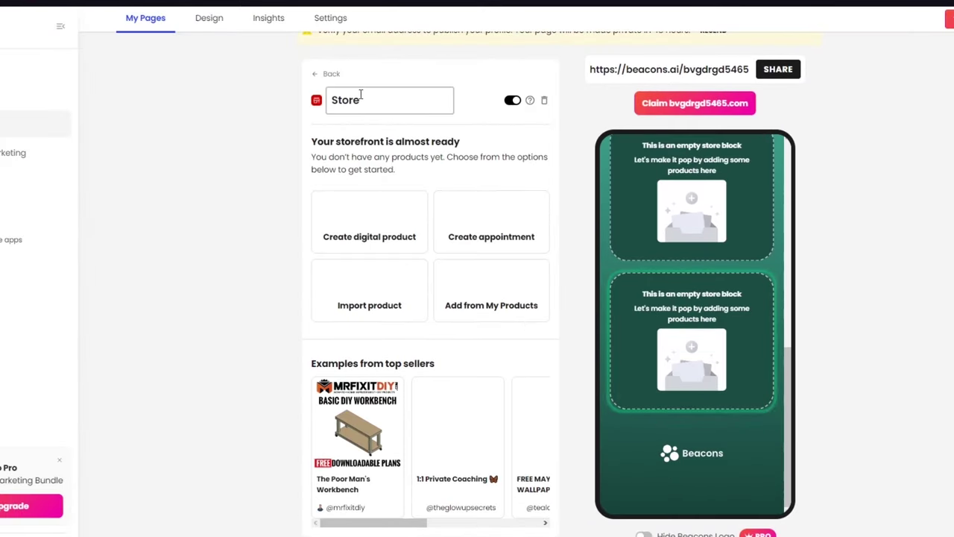
pyautogui.moveTo(404, 106); pyautogui.dragTo(341, 124)
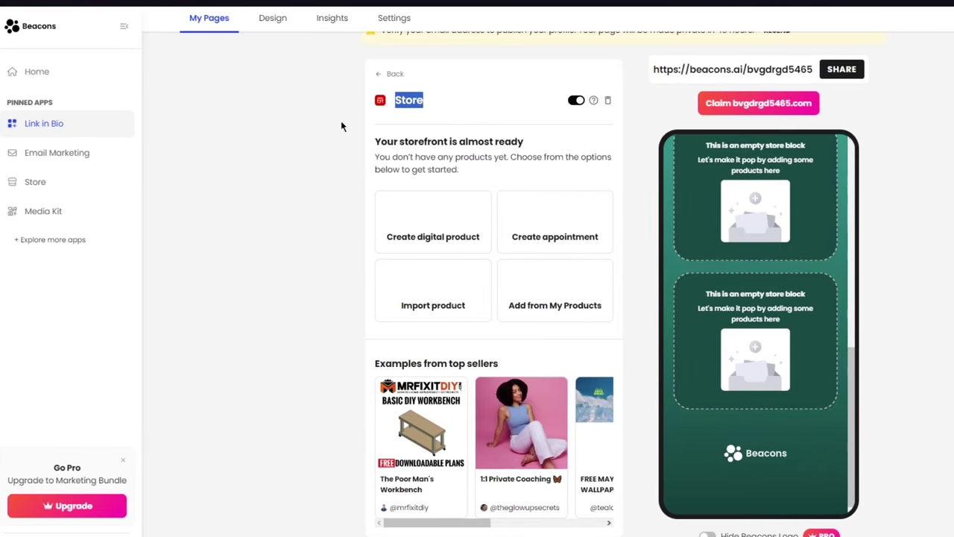
pyautogui.write('shoes kicks')
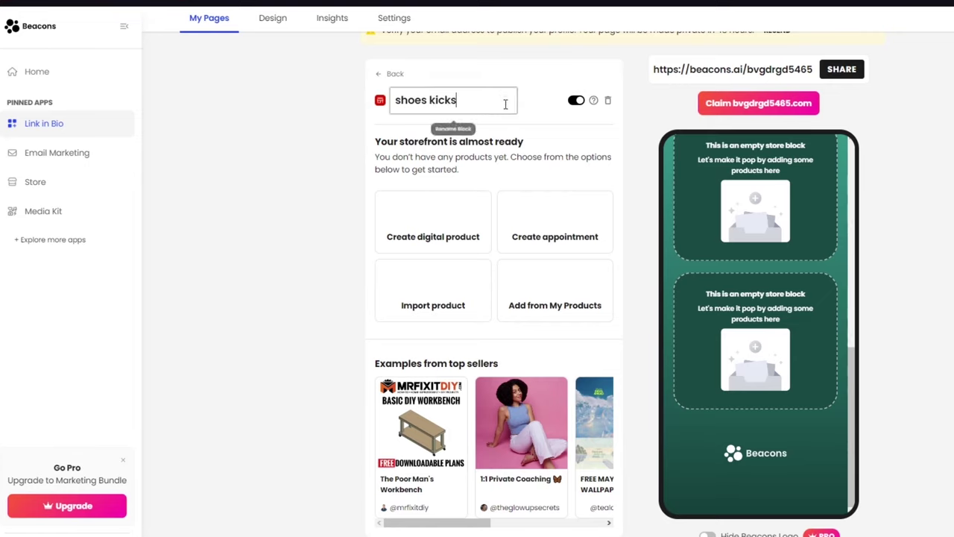
pyautogui.click(437, 234)
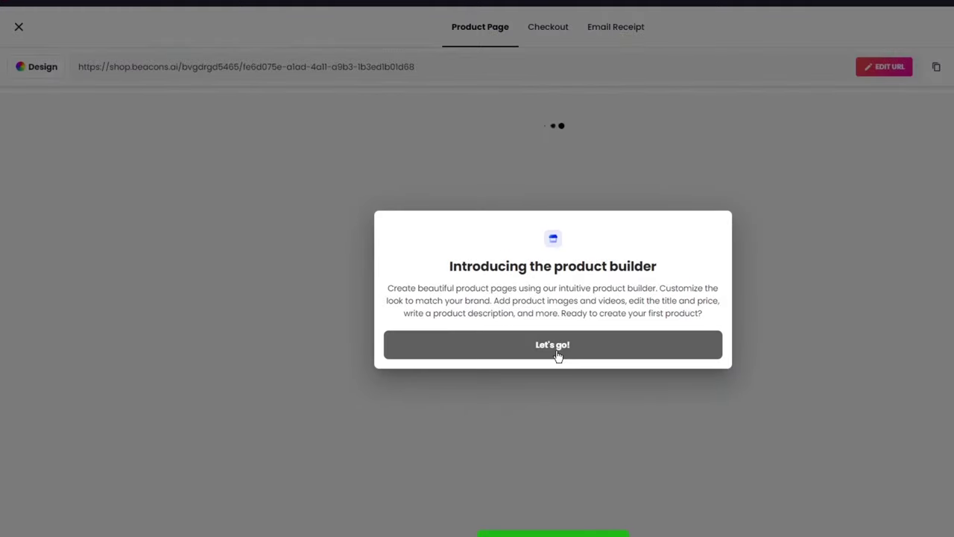
# Upload the black shoe photo as product media and delete the green placeholder image.
pyautogui.click(557, 344)
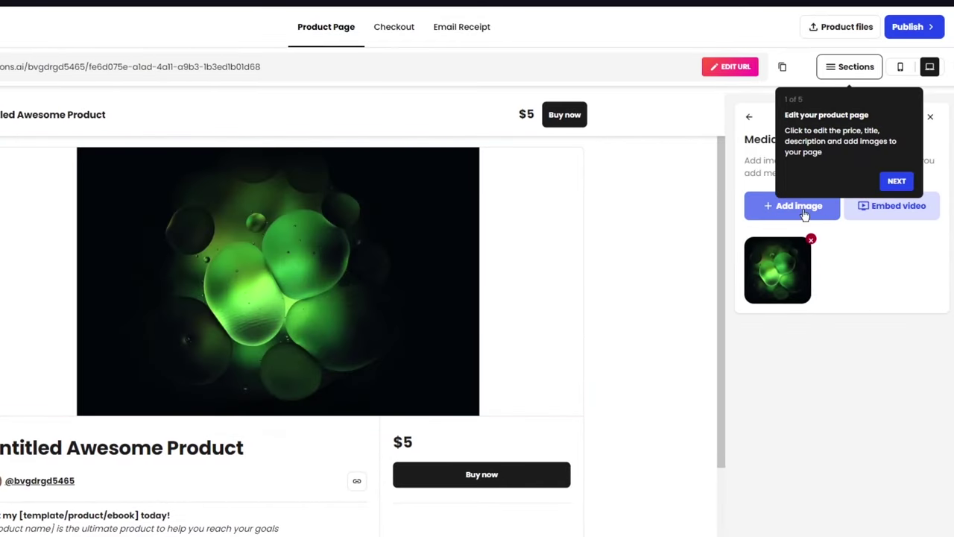
pyautogui.click(791, 205)
pyautogui.click(370, 262)
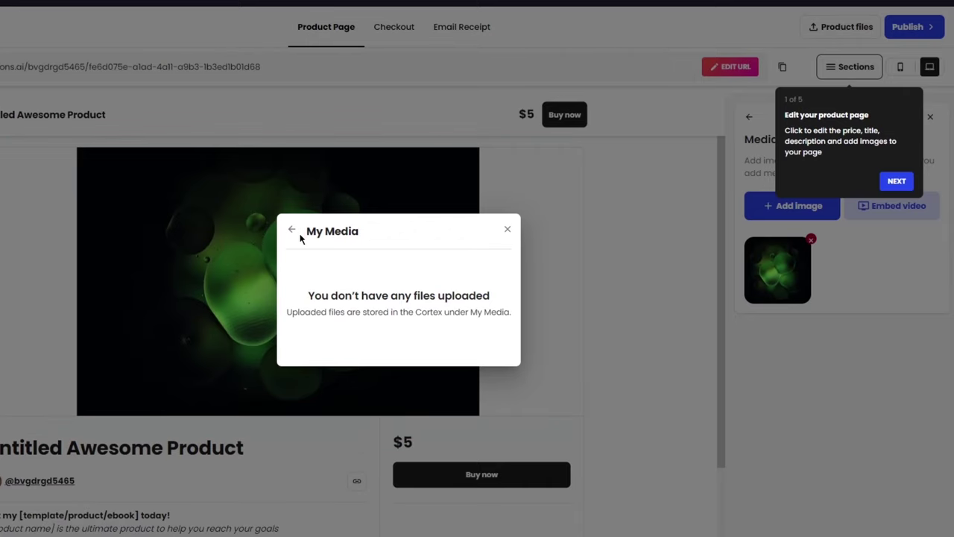
pyautogui.click(294, 232)
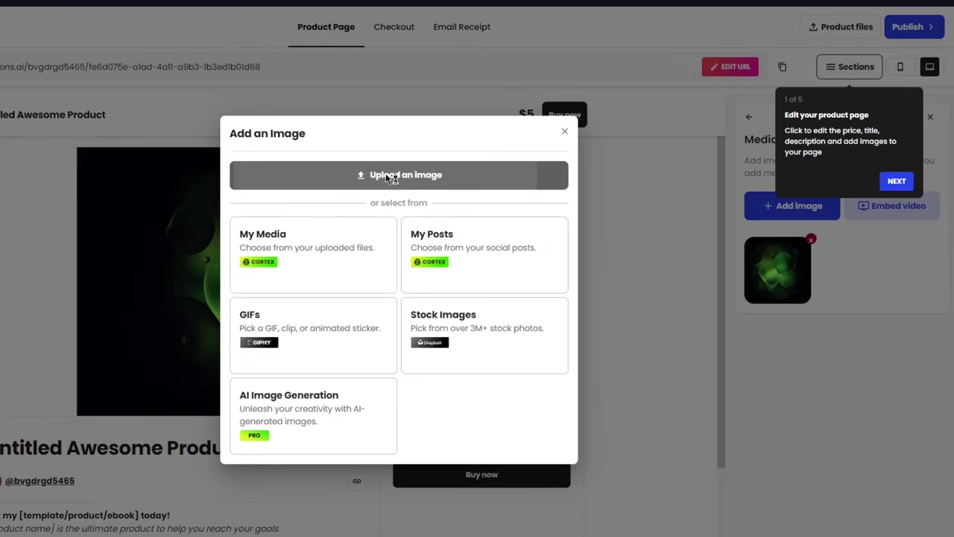
pyautogui.click(385, 172)
pyautogui.scroll(-10, 310, 198)
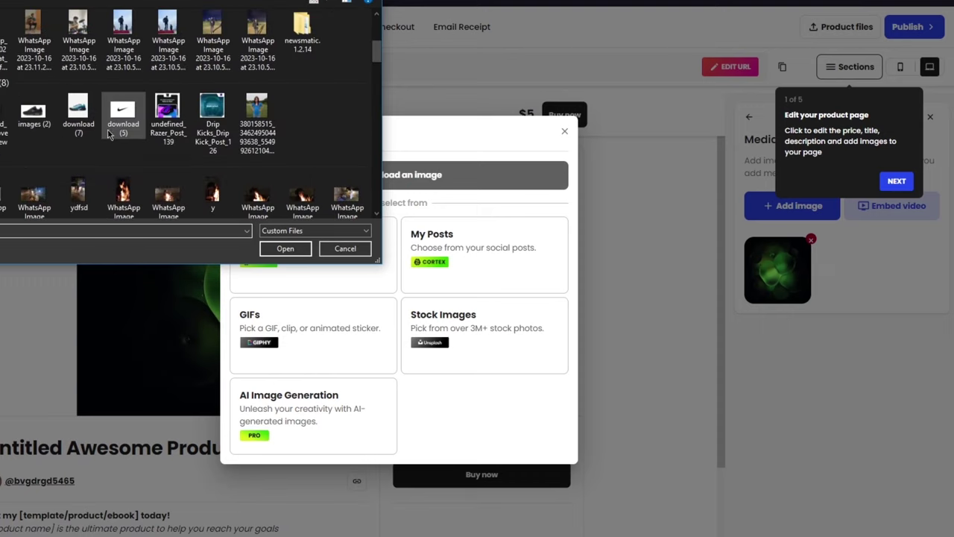
pyautogui.doubleClick(47, 113)
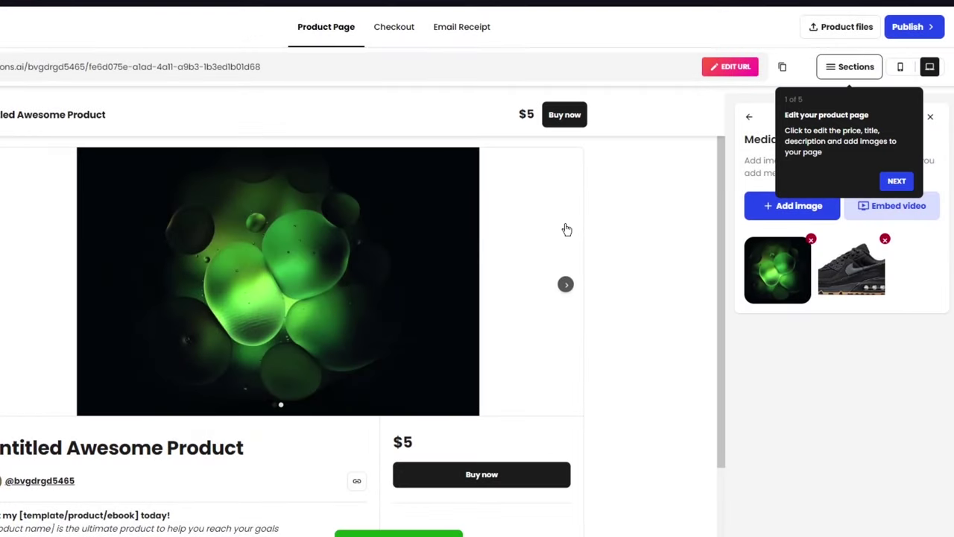
pyautogui.click(809, 242)
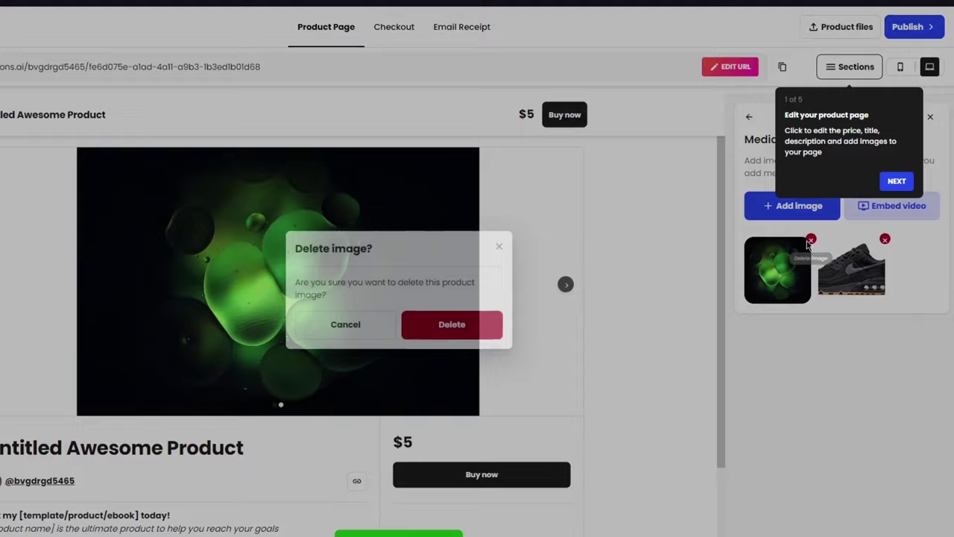
pyautogui.click(432, 323)
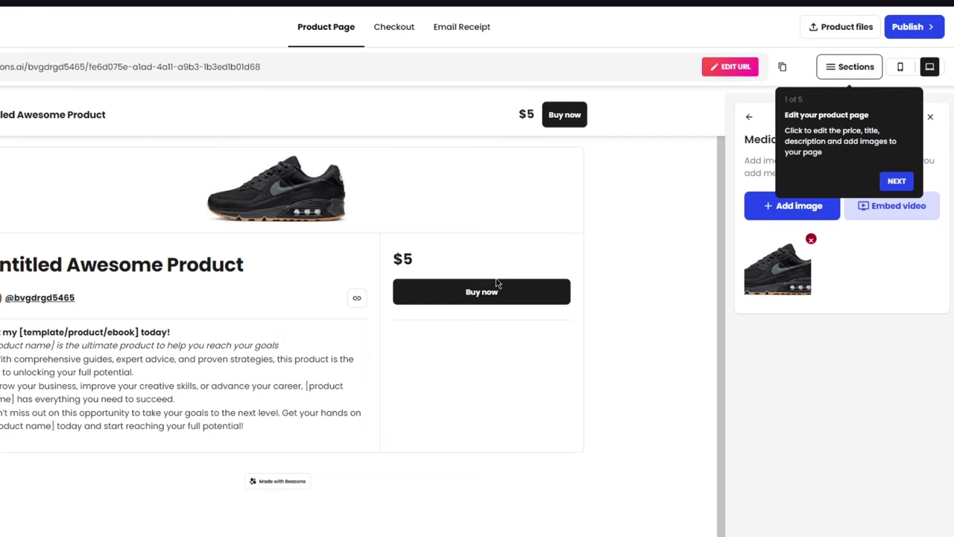
# Finish the guided tour and bring up the product page's Design settings.
pyautogui.click(897, 180)
pyautogui.click(890, 132)
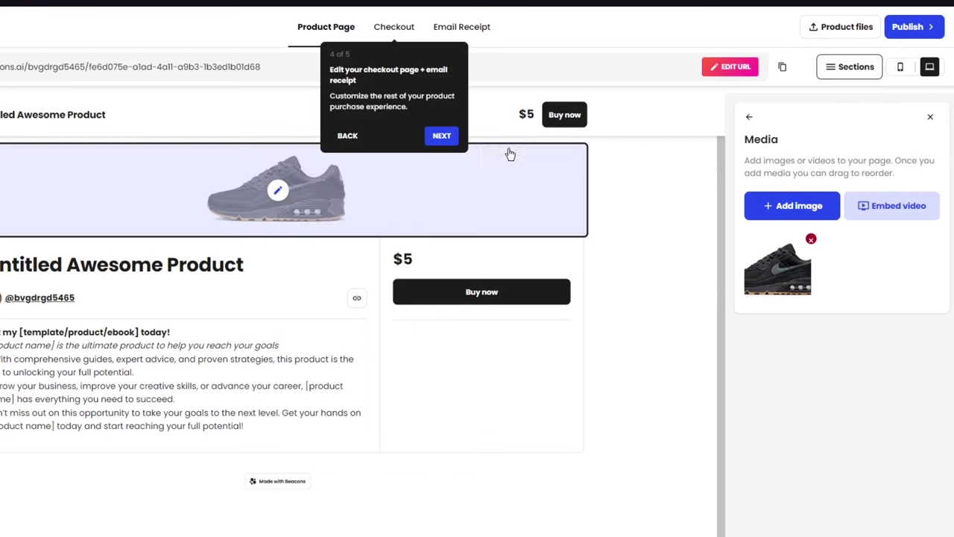
pyautogui.click(442, 136)
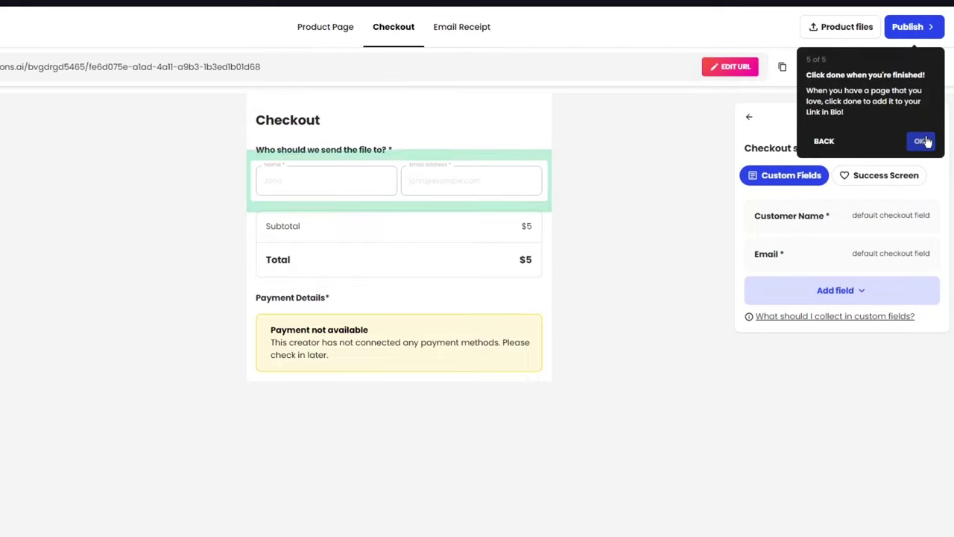
pyautogui.click(924, 142)
pyautogui.click(326, 27)
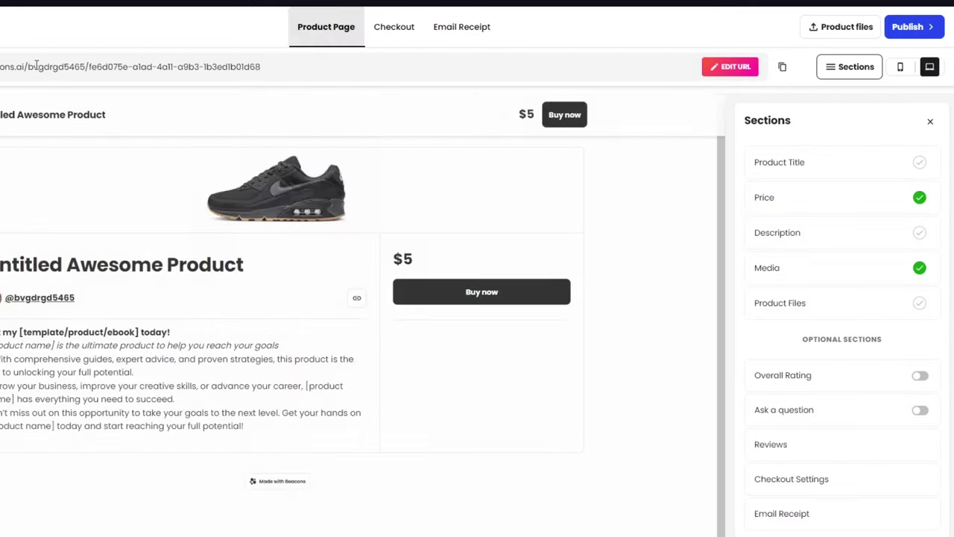
pyautogui.click(43, 59)
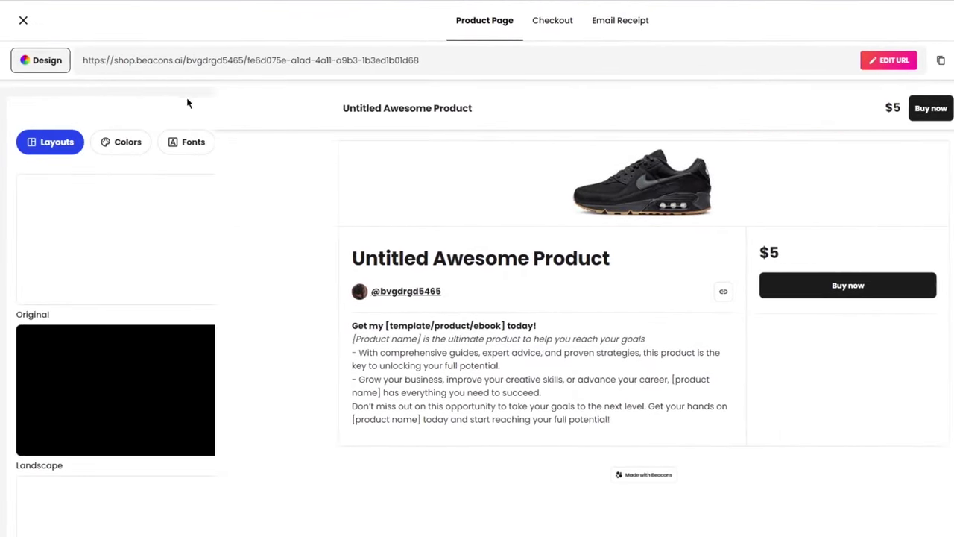
# Try the LIB THEME, DEFAULT, MINIMAL and MIDNIGHT colour palettes, ending on light teal.
pyautogui.click(123, 142)
pyautogui.click(93, 246)
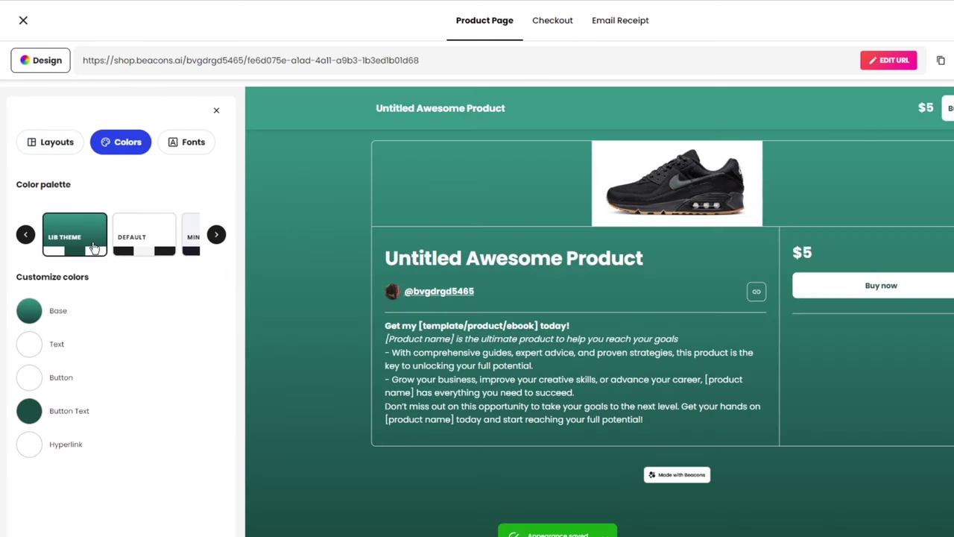
pyautogui.click(144, 237)
pyautogui.click(191, 237)
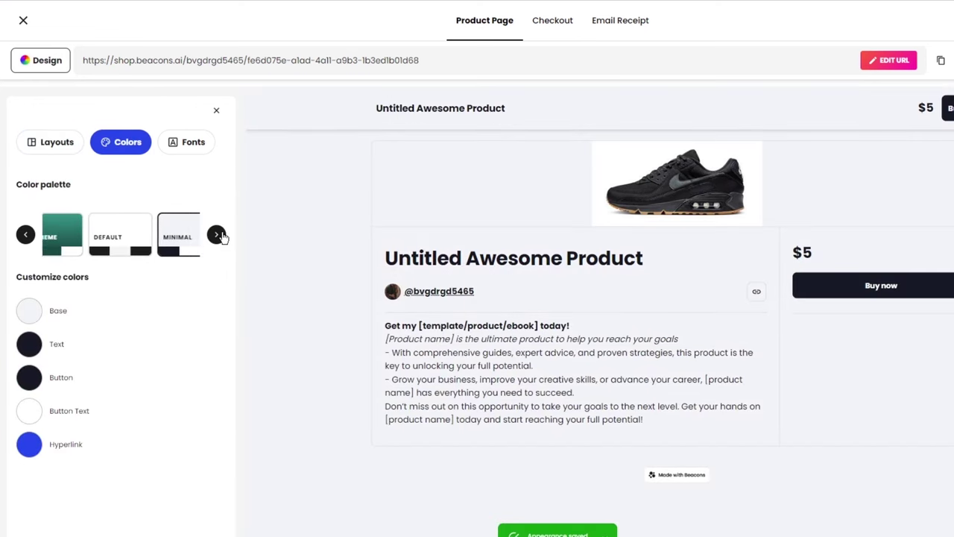
pyautogui.click(192, 237)
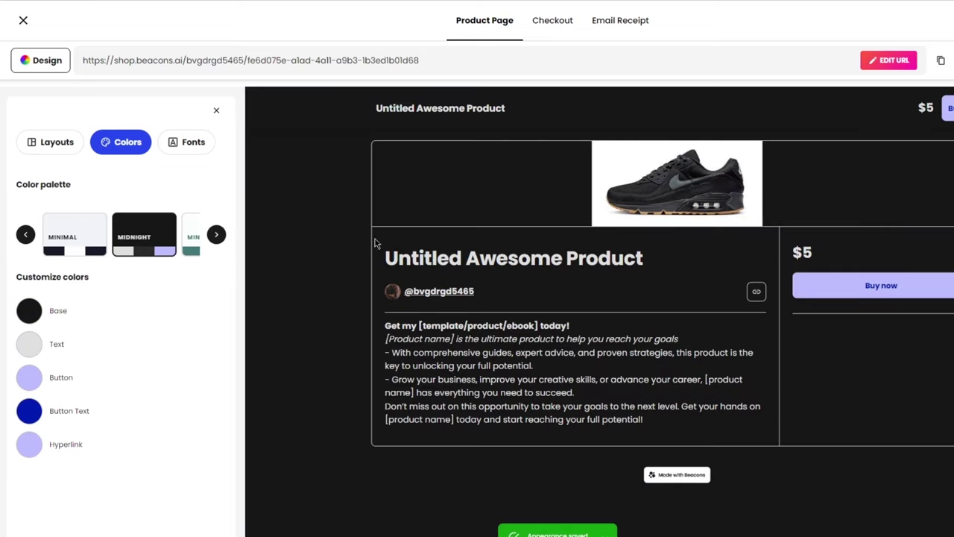
pyautogui.click(195, 237)
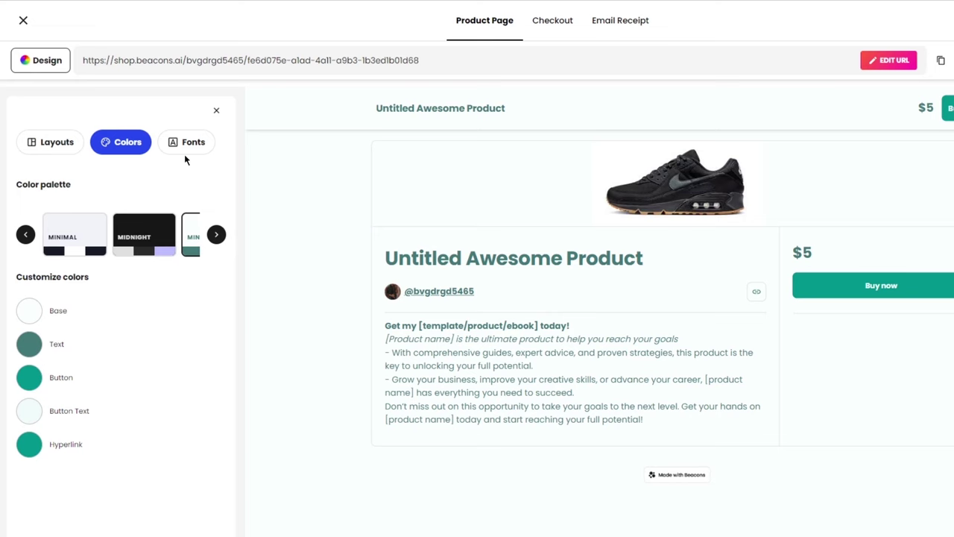
# Try Quicksand, Baskerville, Bellota, Merriweather and Poppins, then set the product page font to Saira.
pyautogui.click(191, 149)
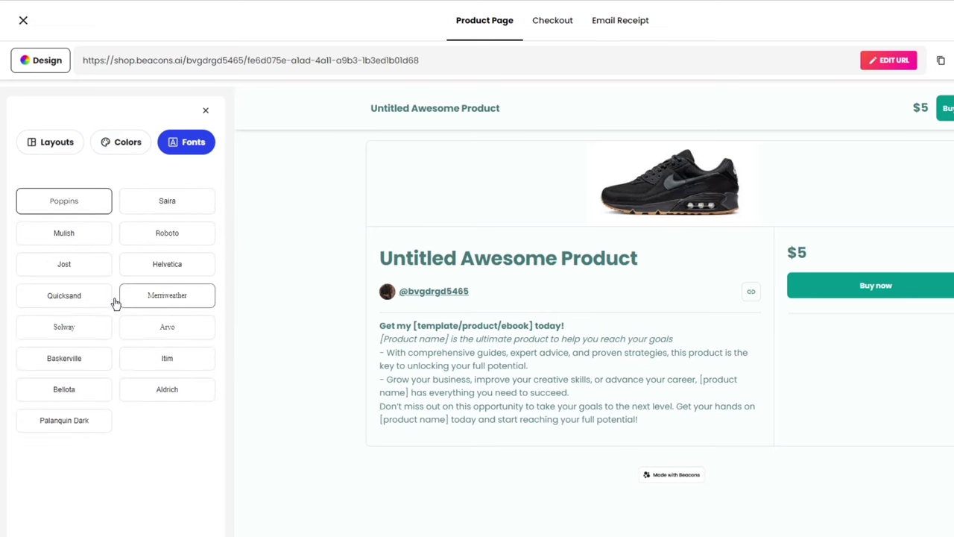
pyautogui.click(63, 302)
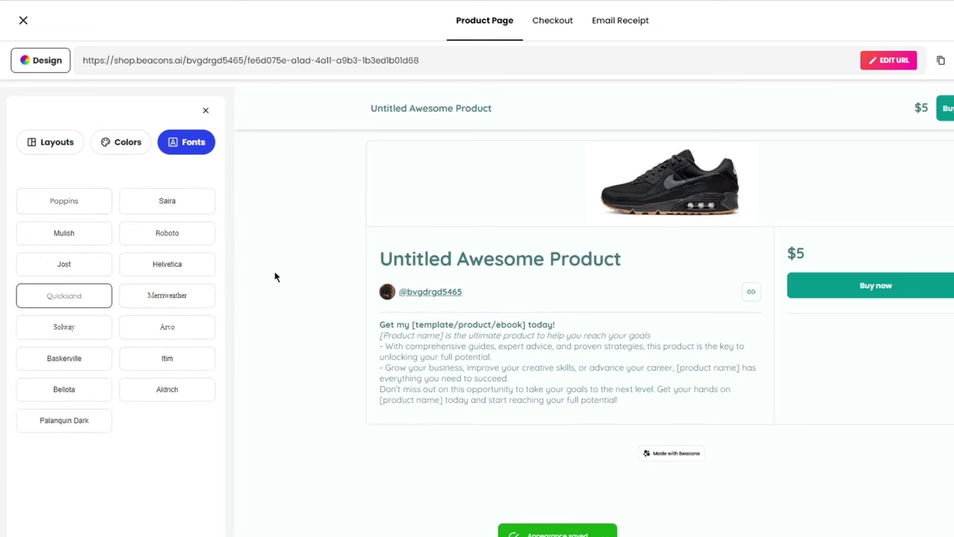
pyautogui.click(79, 358)
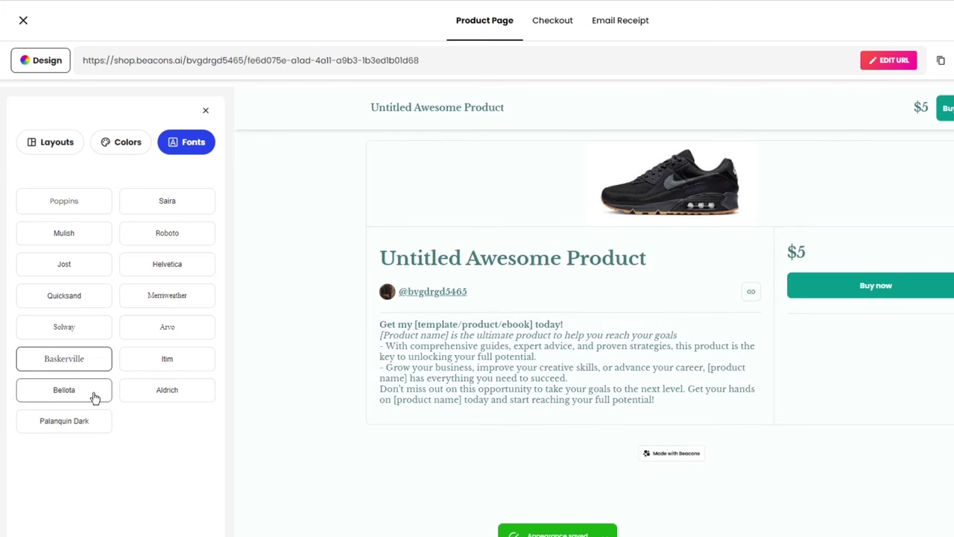
pyautogui.click(94, 397)
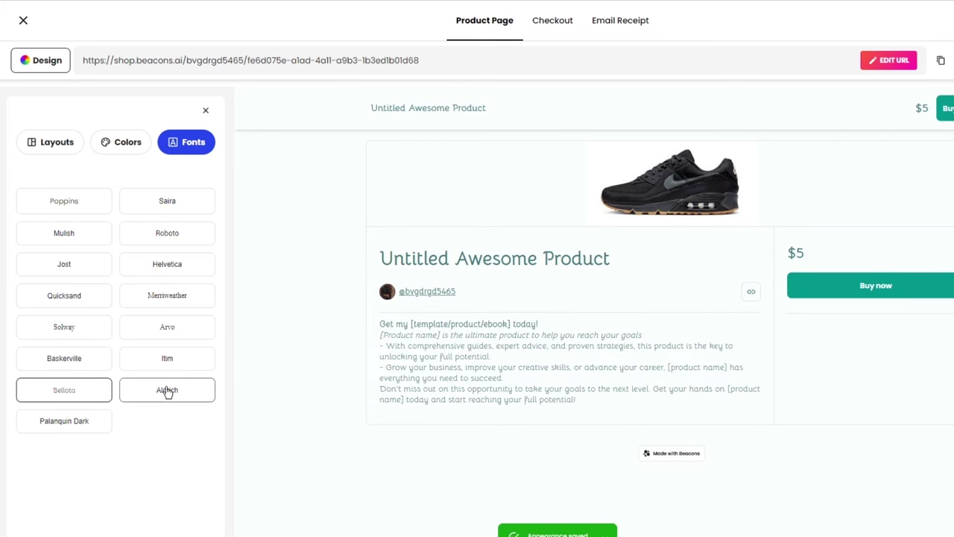
pyautogui.click(193, 296)
pyautogui.click(102, 210)
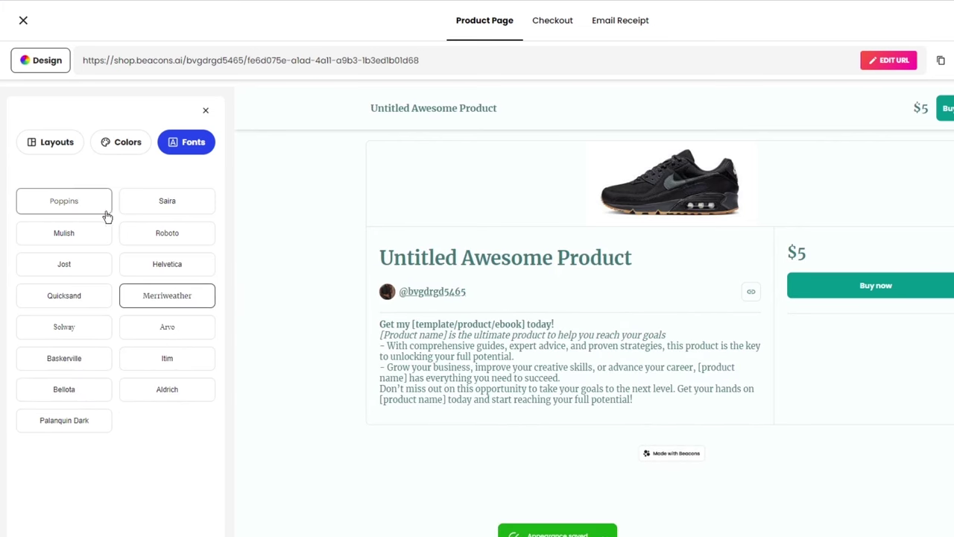
pyautogui.click(190, 198)
pyautogui.doubleClick(283, 249)
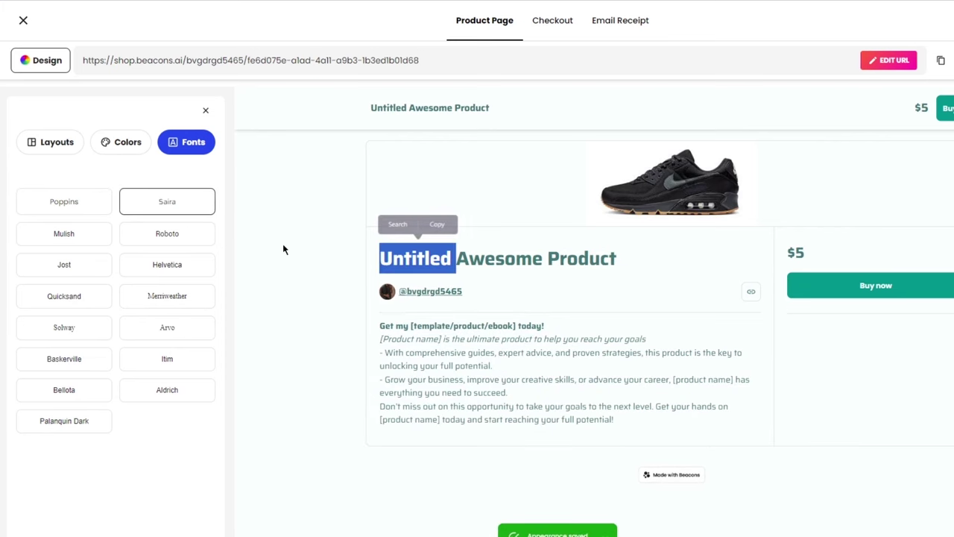
# Apply the Original layout with the sneaker photo beside the details and order form.
pyautogui.click(72, 146)
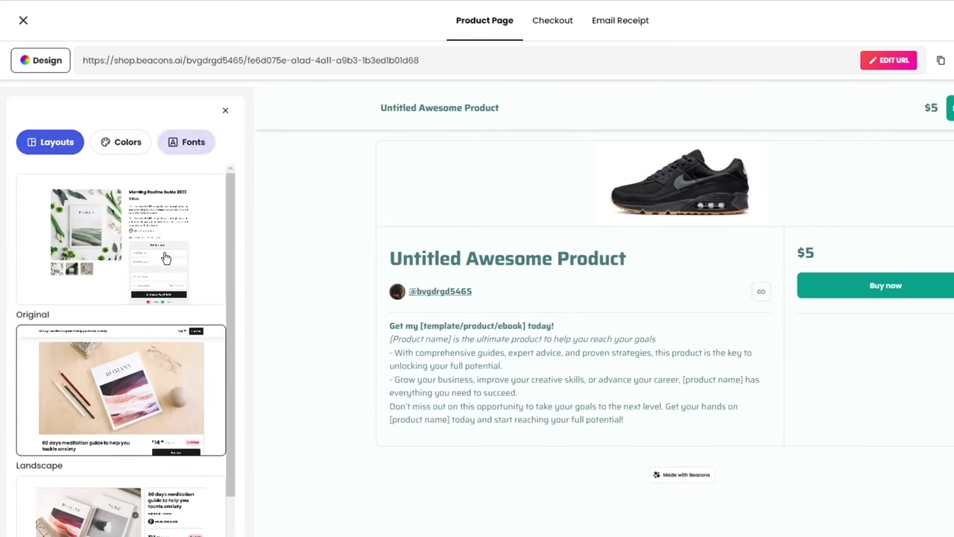
pyautogui.scroll(-1, 135, 317)
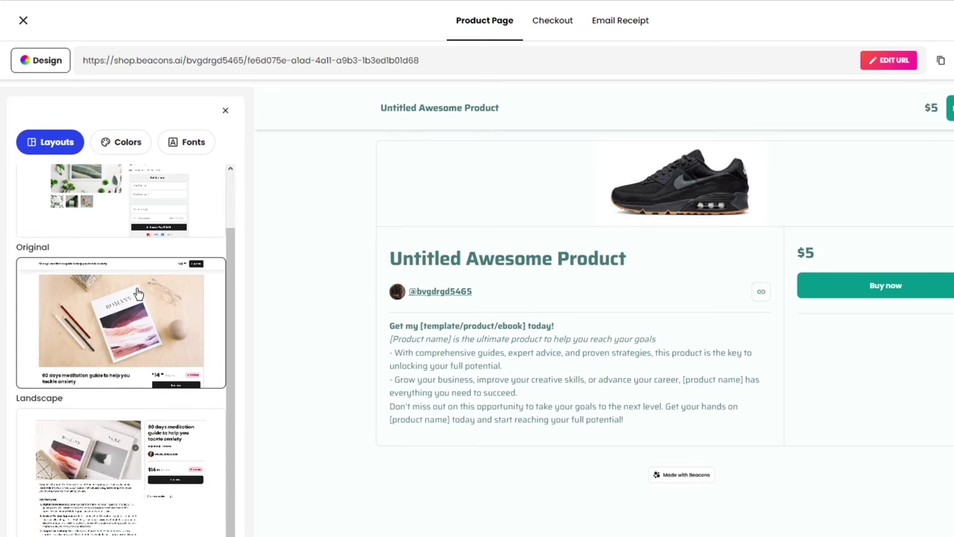
pyautogui.scroll(1, 137, 293)
pyautogui.click(122, 291)
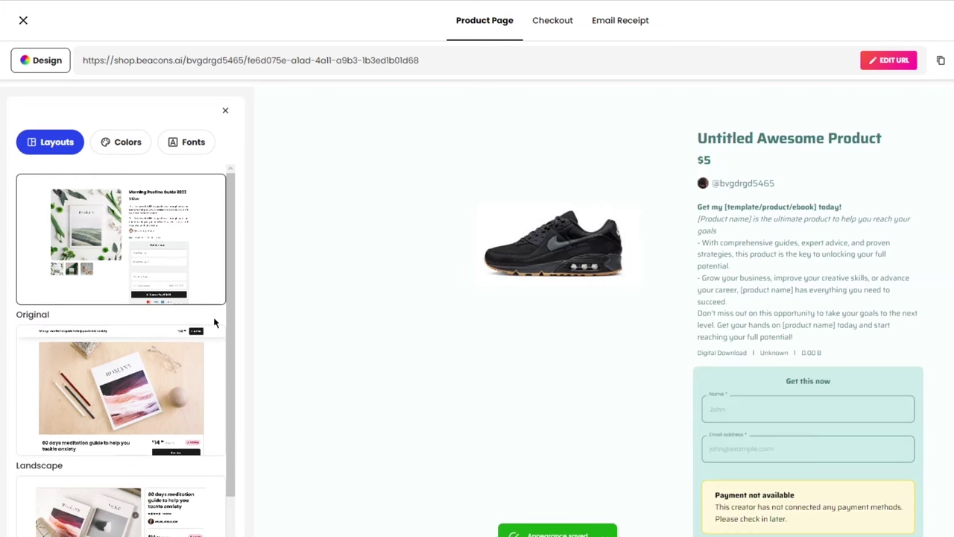
pyautogui.scroll(-3, 624, 303)
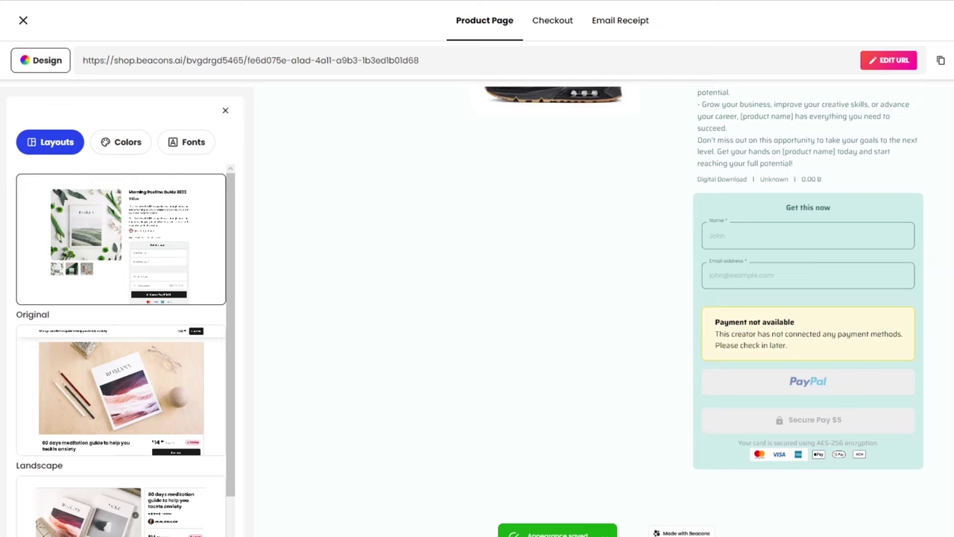
pyautogui.scroll(3, 947, 291)
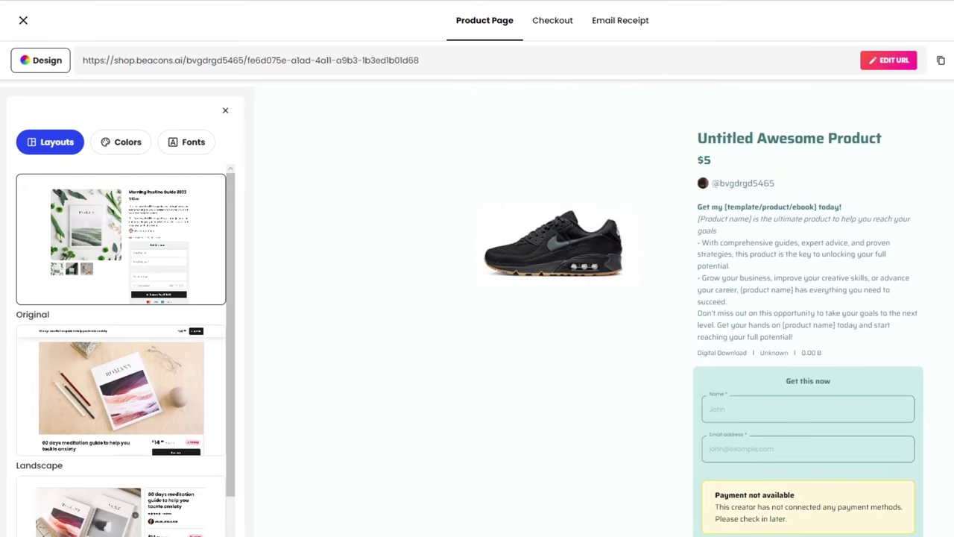
# Review the checkout page's custom fields and success screen settings.
pyautogui.click(571, 17)
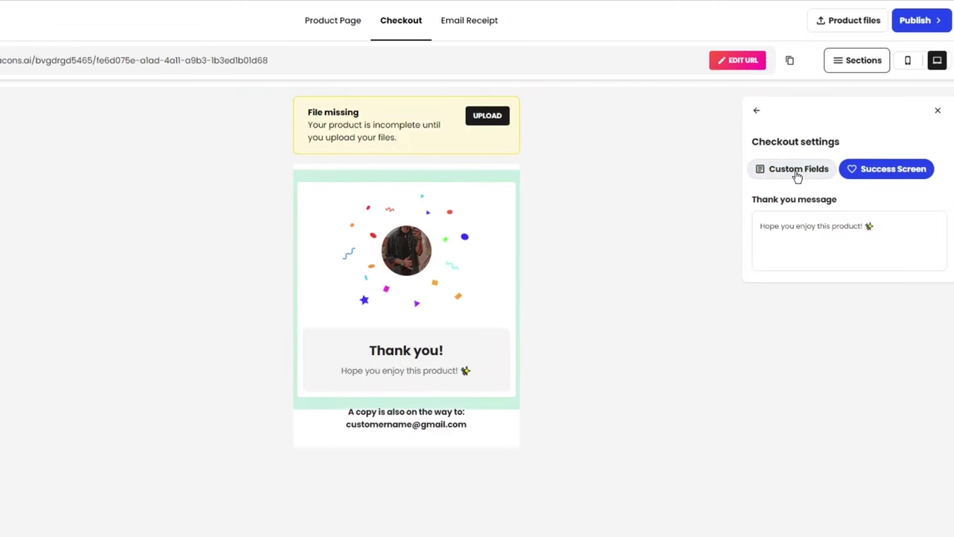
pyautogui.click(847, 175)
pyautogui.click(862, 176)
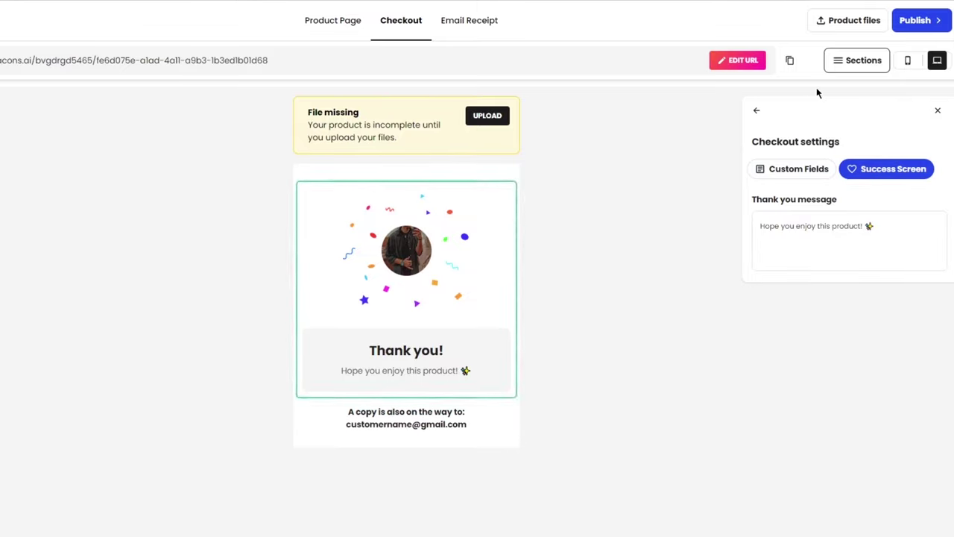
# Check the confirmation email receipt, then publish the shoe product.
pyautogui.click(467, 40)
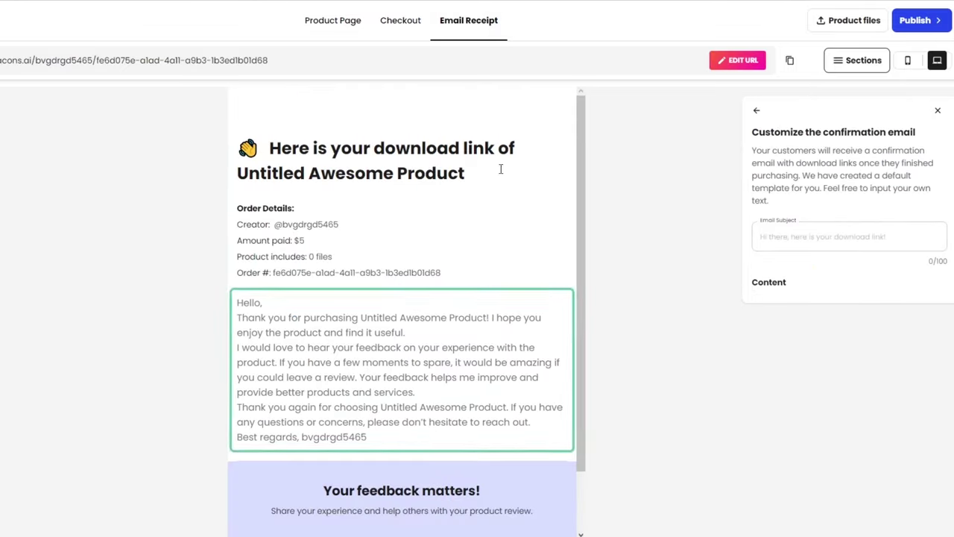
pyautogui.scroll(1, 443, 291)
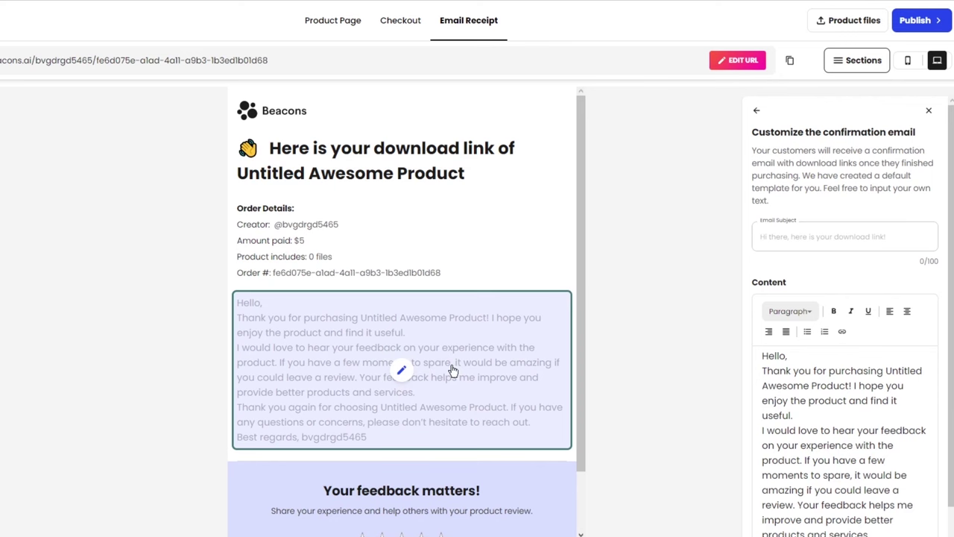
pyautogui.scroll(-2, 509, 396)
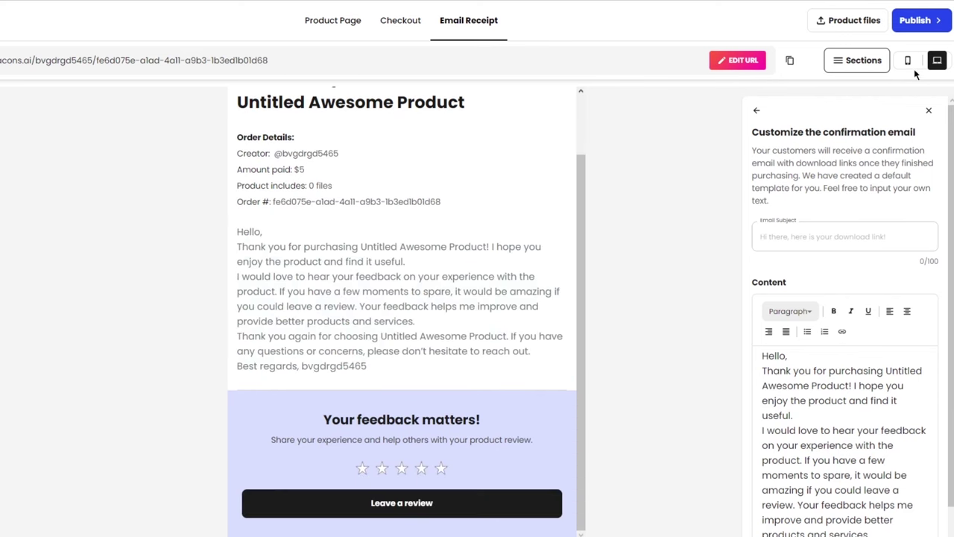
pyautogui.click(917, 20)
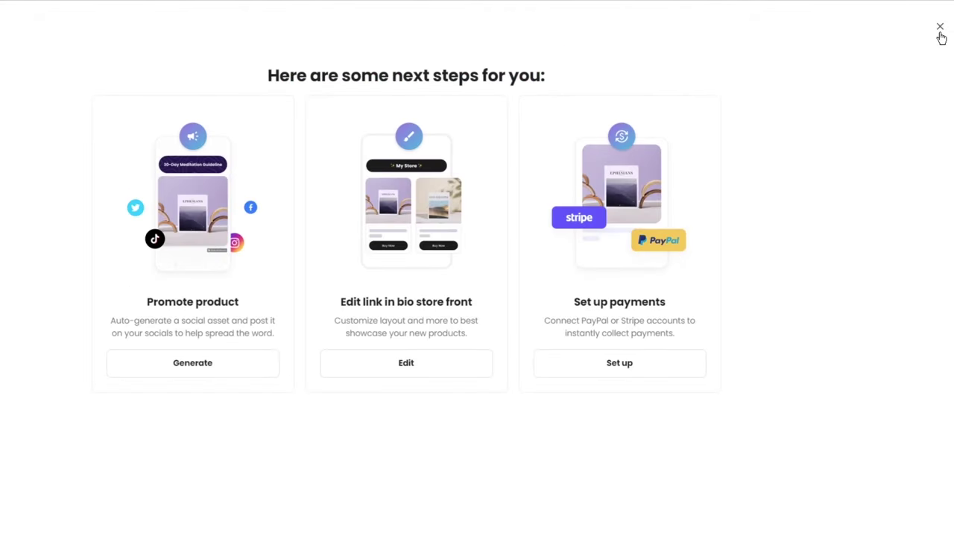
# Close the next-steps screen and scroll My Pages to the 'shoes kicks' store block with its $5 product.
pyautogui.click(939, 32)
pyautogui.scroll(-2, 593, 309)
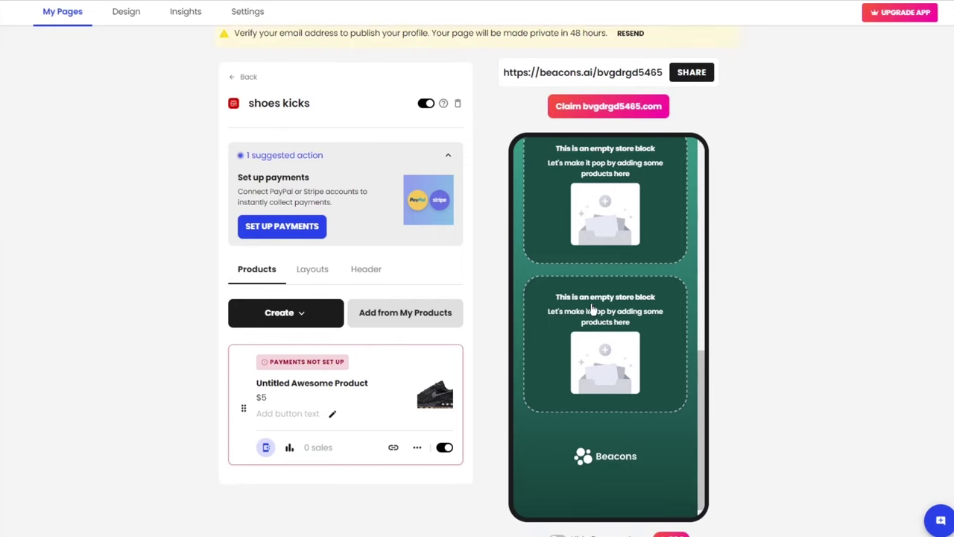
pyautogui.scroll(5, 592, 309)
pyautogui.scroll(-3, 625, 347)
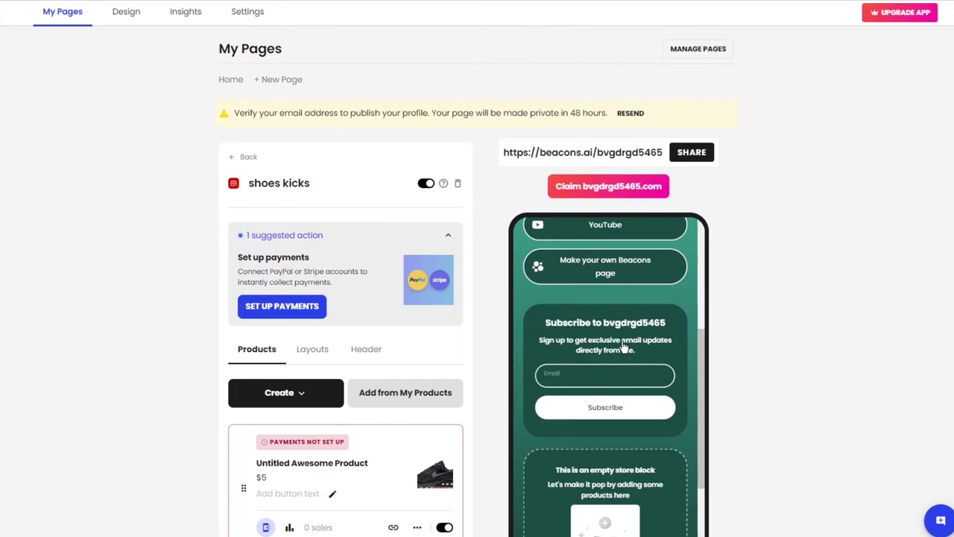
pyautogui.scroll(-4, 624, 348)
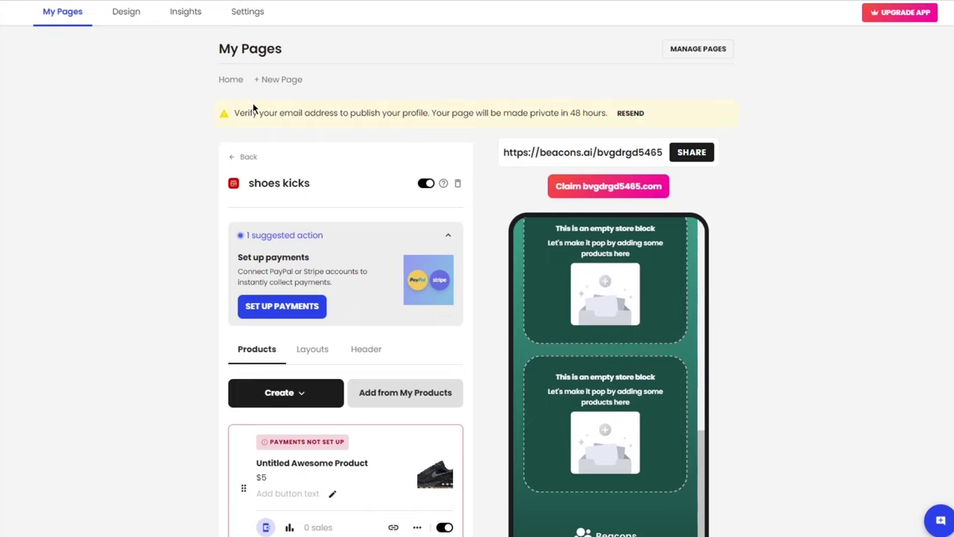
# Go to the Link in Bio editor from the sidebar and open its Share dialog, copying the page link.
pyautogui.moveTo(4, 93)
pyautogui.click(71, 146)
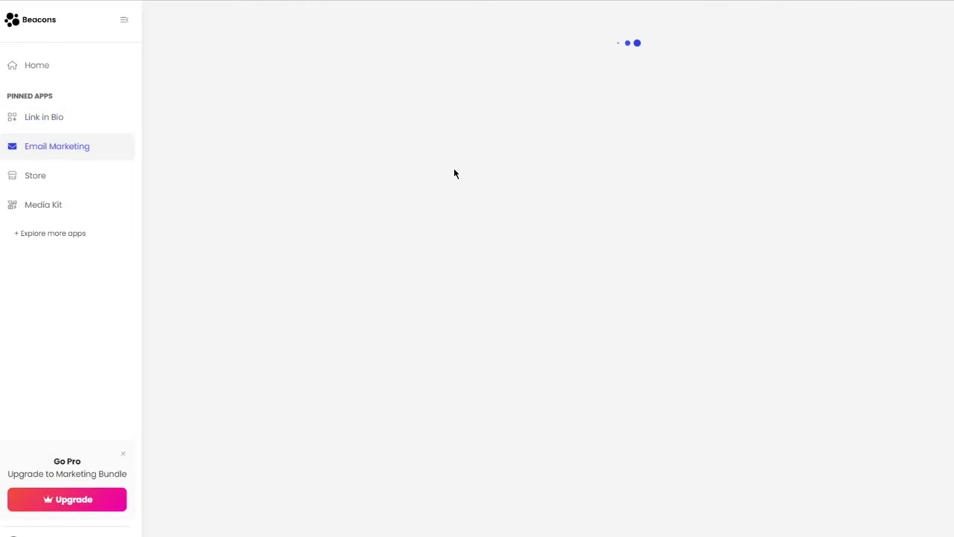
pyautogui.click(42, 117)
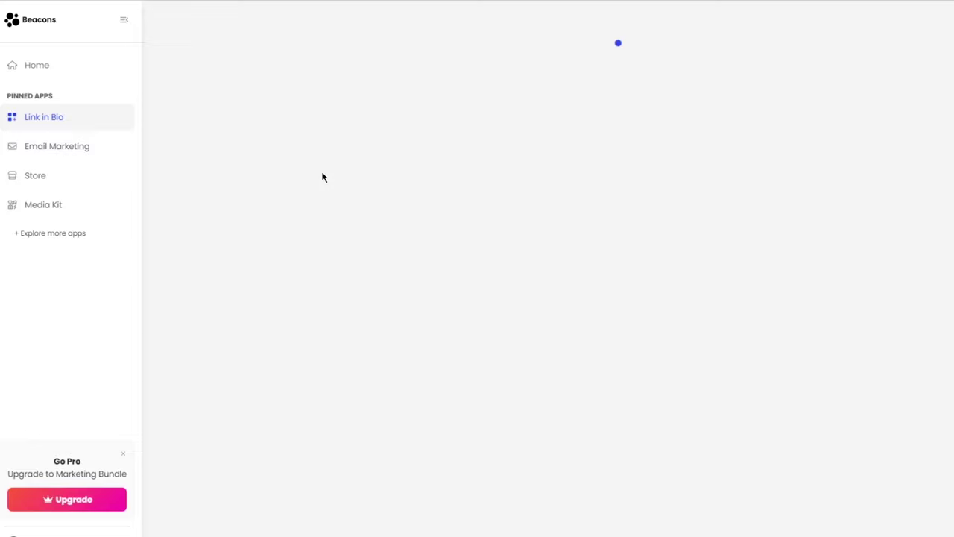
pyautogui.scroll(-2, 539, 277)
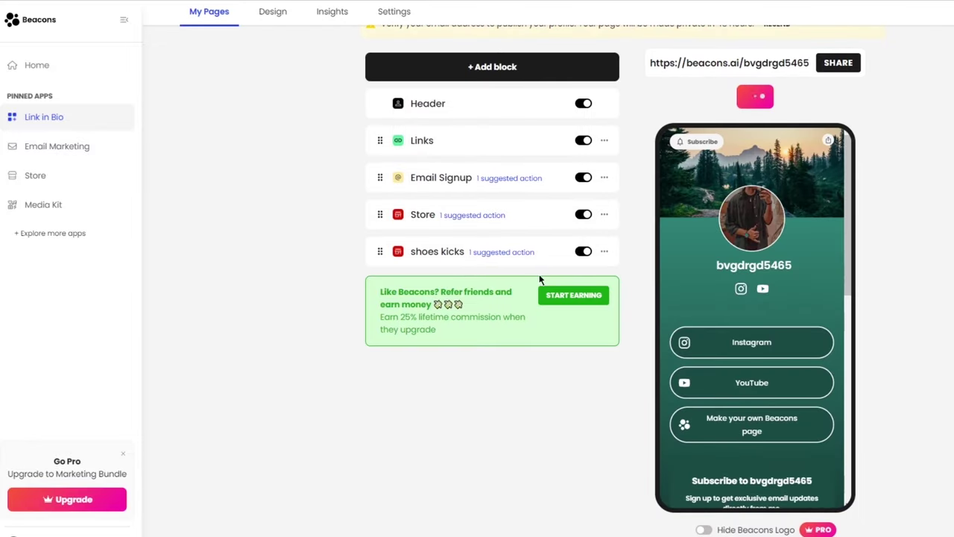
pyautogui.click(836, 64)
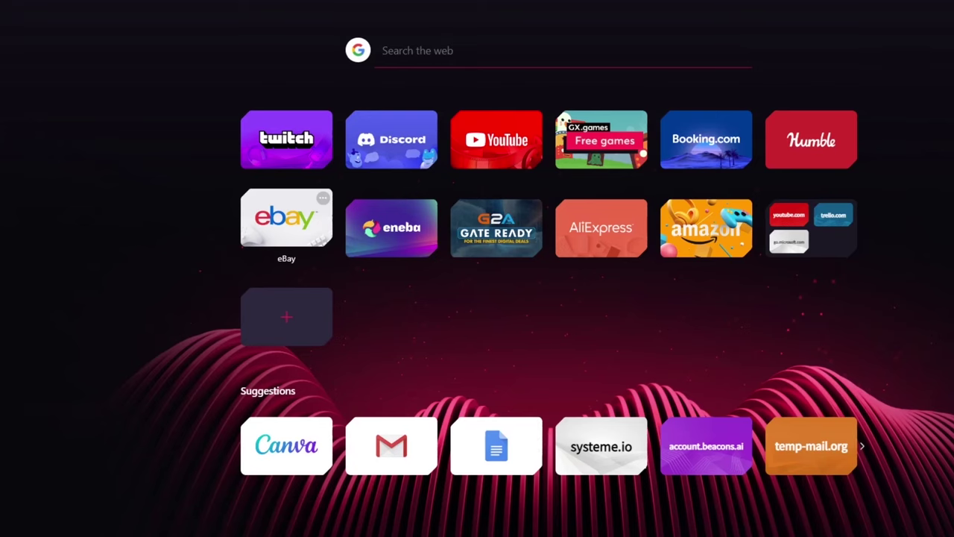
# Load the copied page URL in a browser tab, scroll the live page and test its YouTube link.
pyautogui.write('https://beacons.ai/bepkp5495')
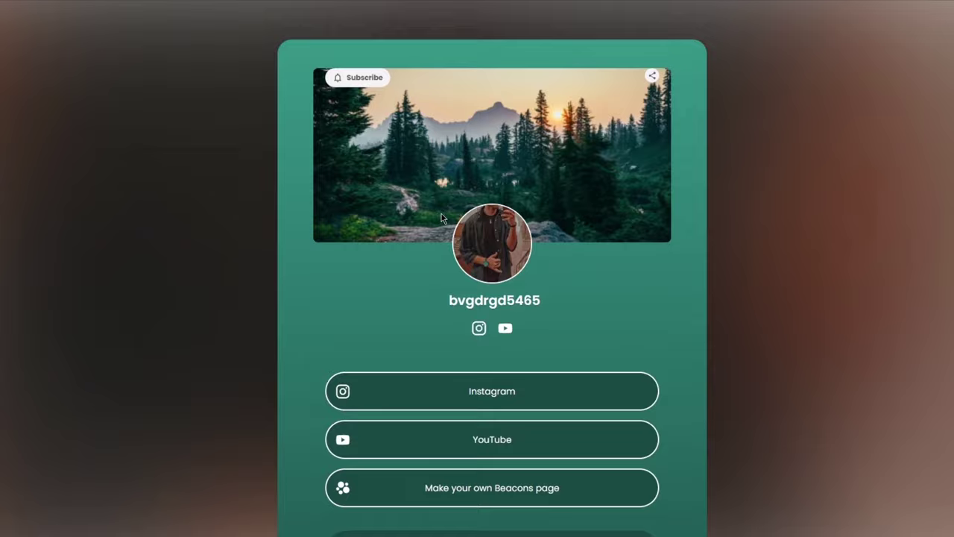
pyautogui.scroll(-4, 441, 214)
pyautogui.scroll(5, 580, 316)
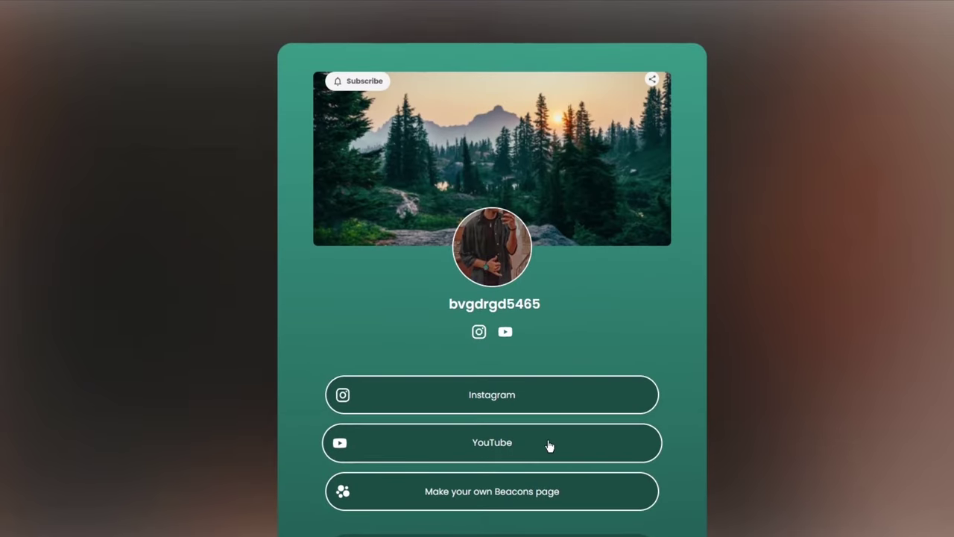
pyautogui.click(534, 448)
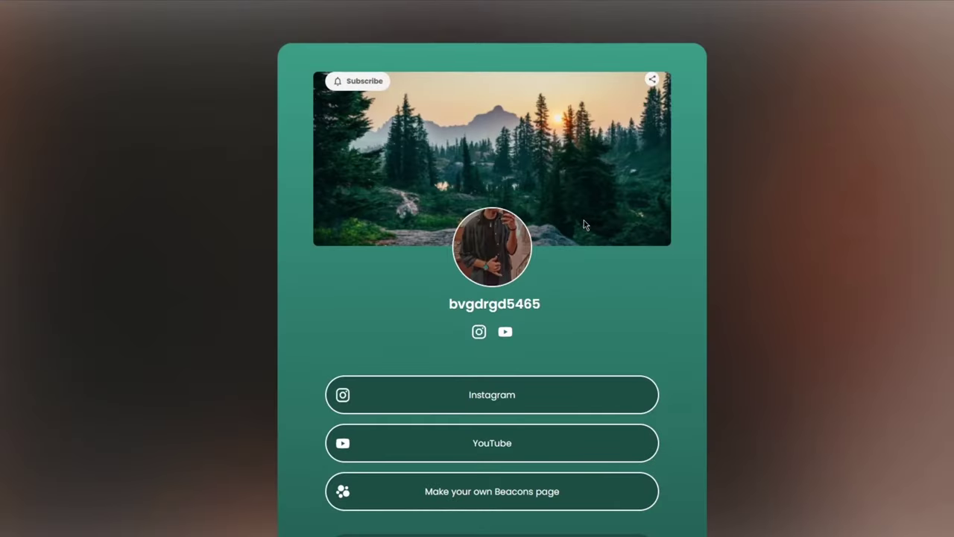
pyautogui.scroll(-4, 584, 220)
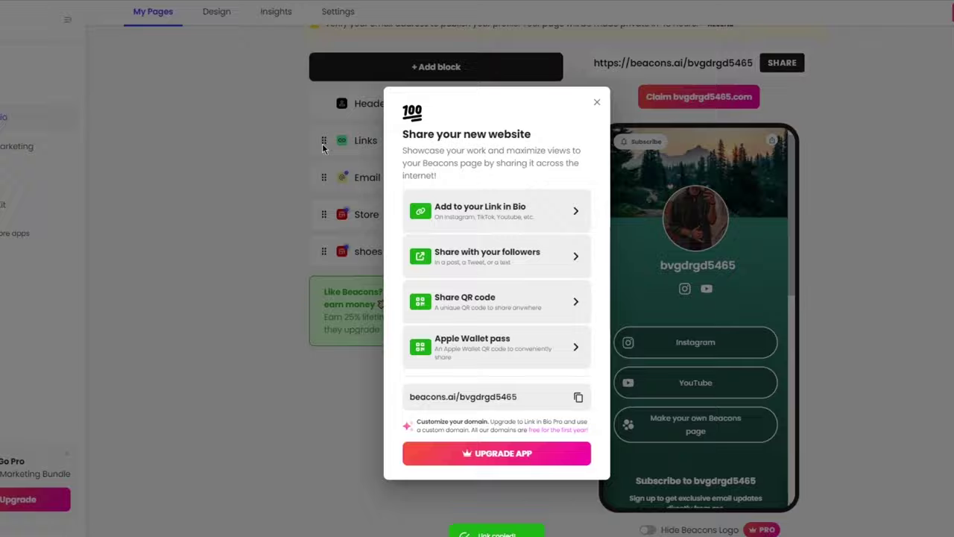
# Close the Share dialog and go to the Email Marketing section.
pyautogui.click(322, 148)
pyautogui.click(20, 146)
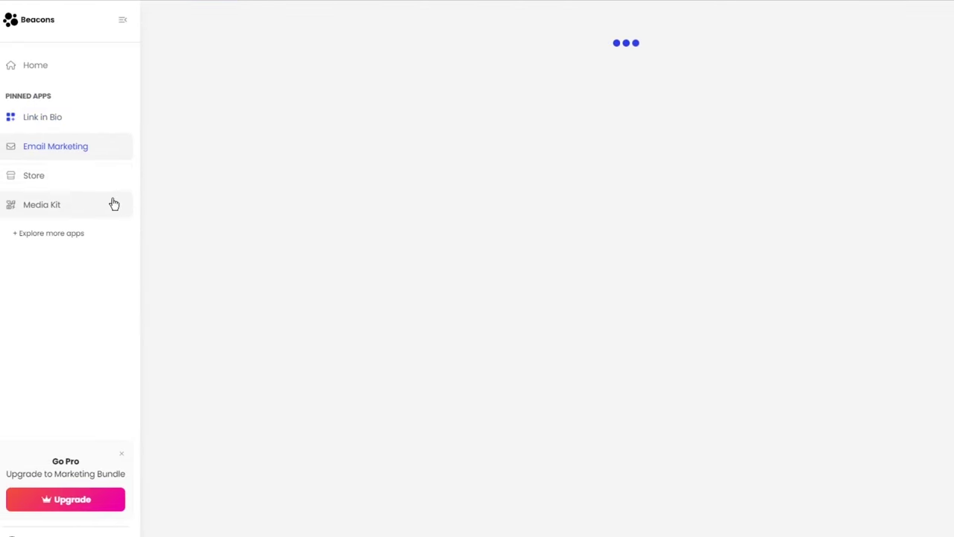